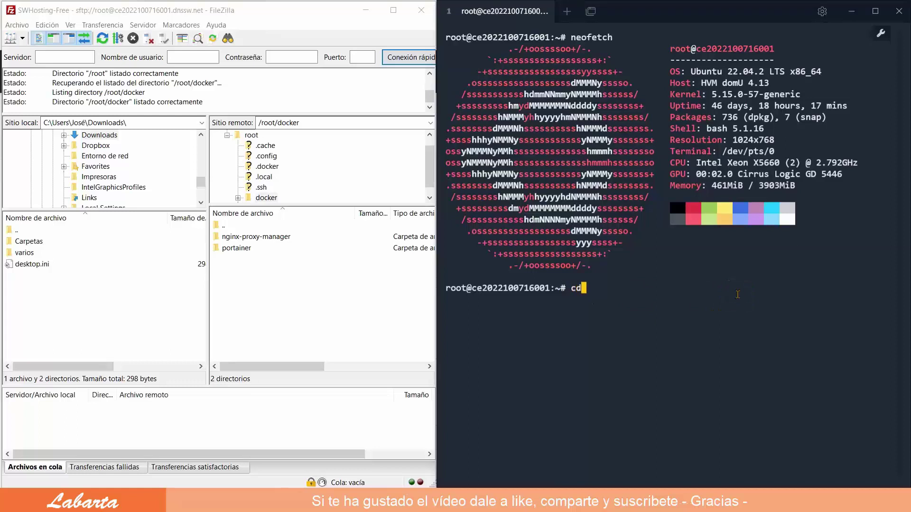
pyautogui.press('Return')
pyautogui.write('ls')
pyautogui.press('Return')
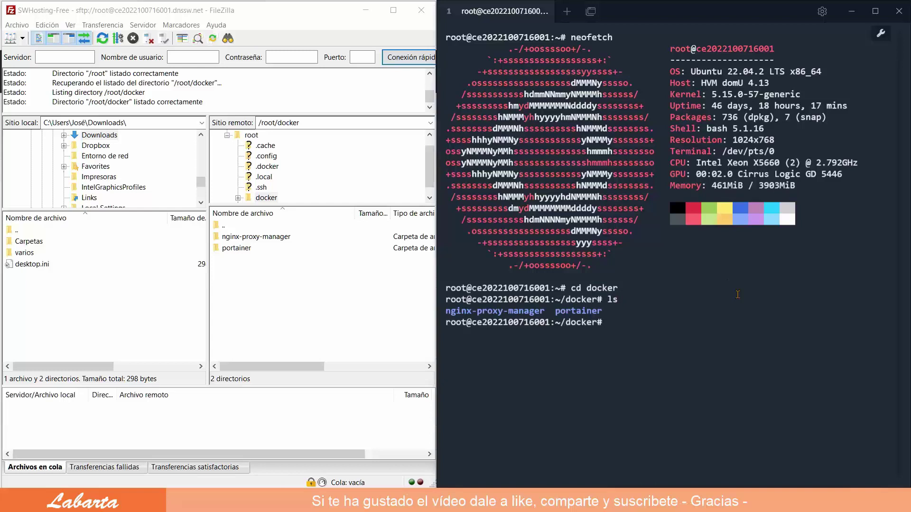
pyautogui.write('git clone')
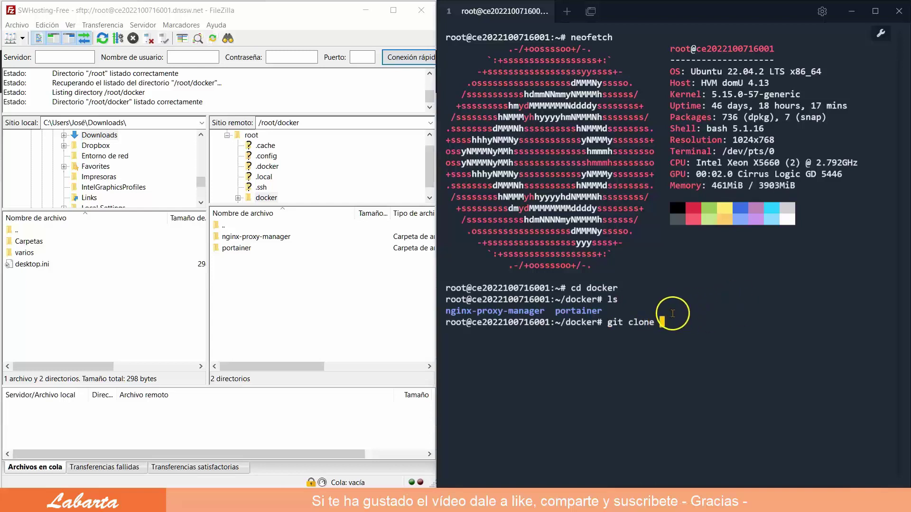
pyautogui.rightClick(664, 322)
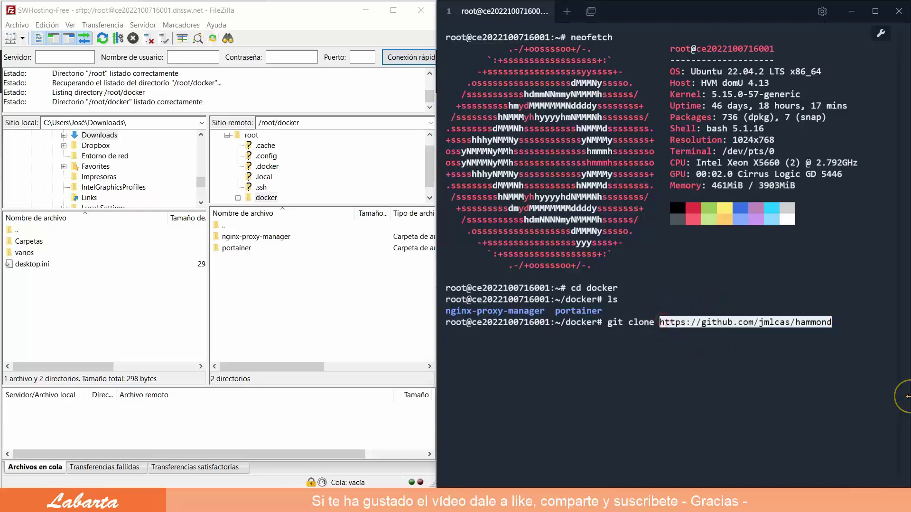
pyautogui.press('Return')
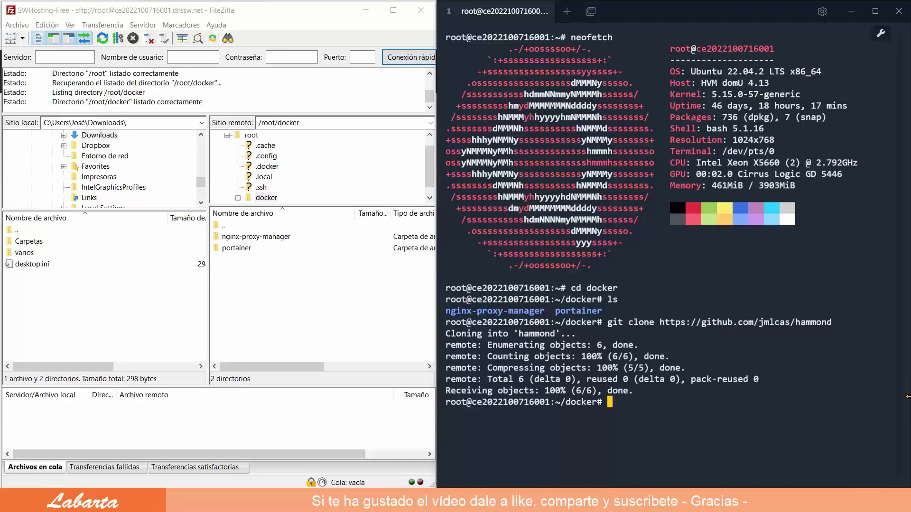
# - Enter the cloned hammond directory, list its files, and start the containers with docker compose up -d
pyautogui.write('cd hammond')
pyautogui.press('Return')
pyautogui.write('ls')
pyautogui.press('Return')
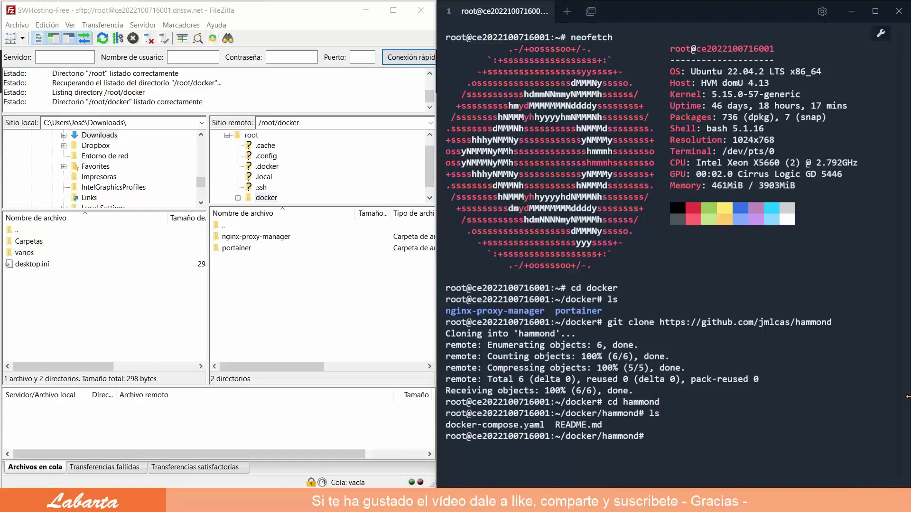
pyautogui.write('docker compose up ')
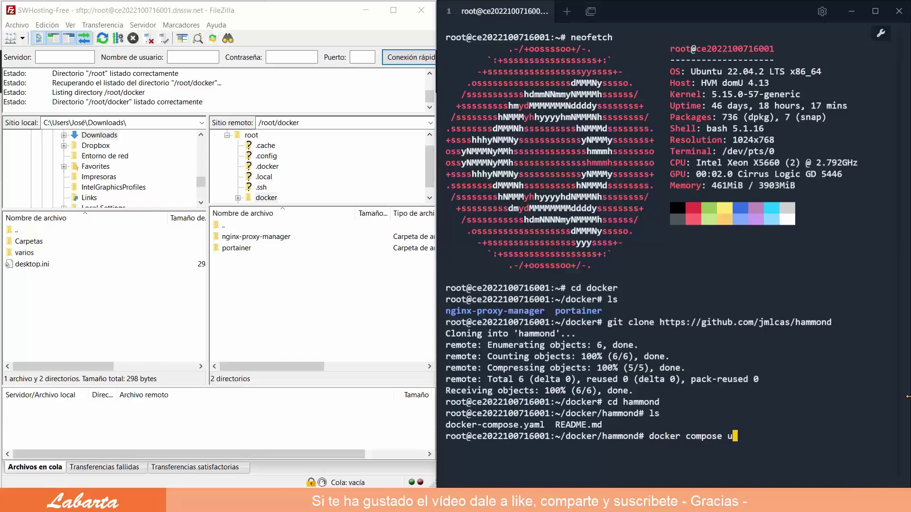
pyautogui.write('-d')
pyautogui.press('Return')
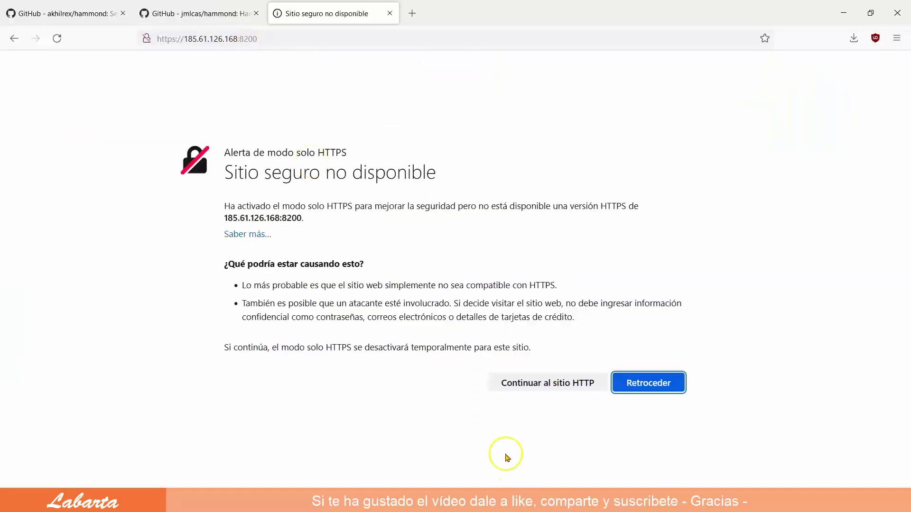
# - In the web browser, continue to the Hammond site on port 8200 over HTTP and start a fresh install
pyautogui.click(539, 388)
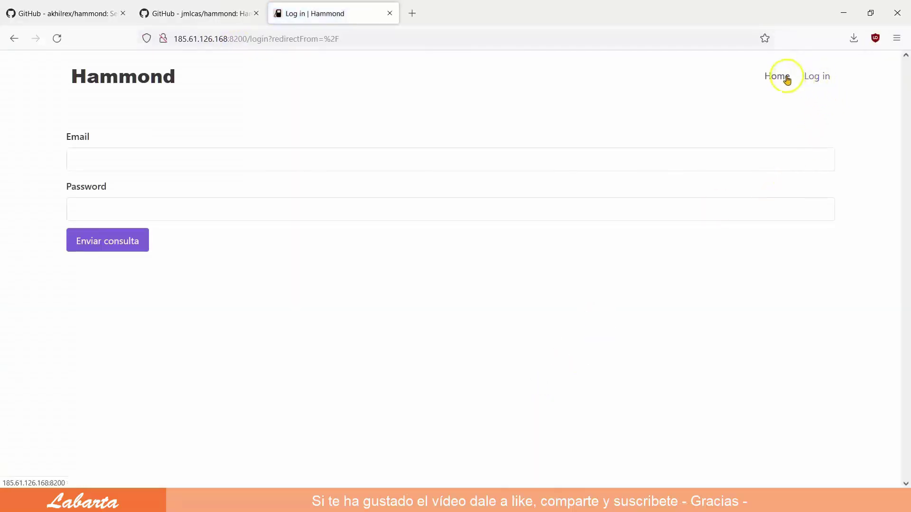
pyautogui.click(815, 77)
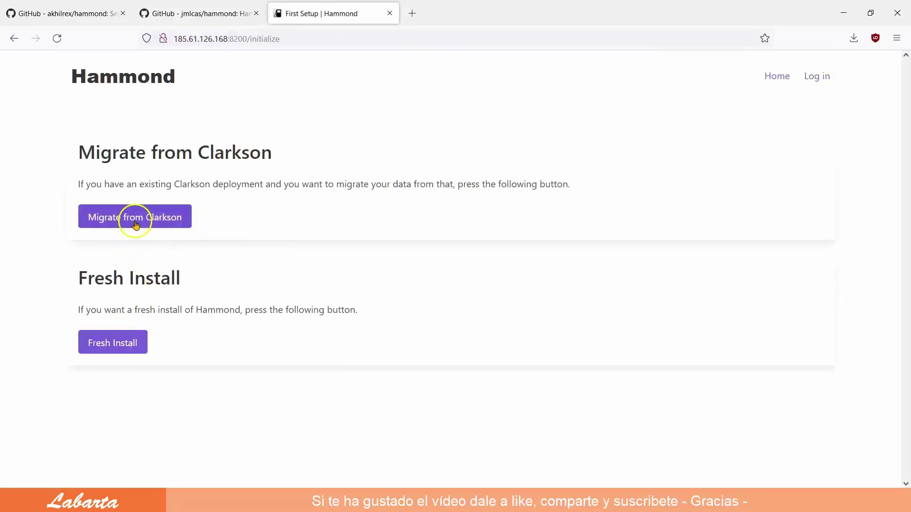
pyautogui.click(123, 344)
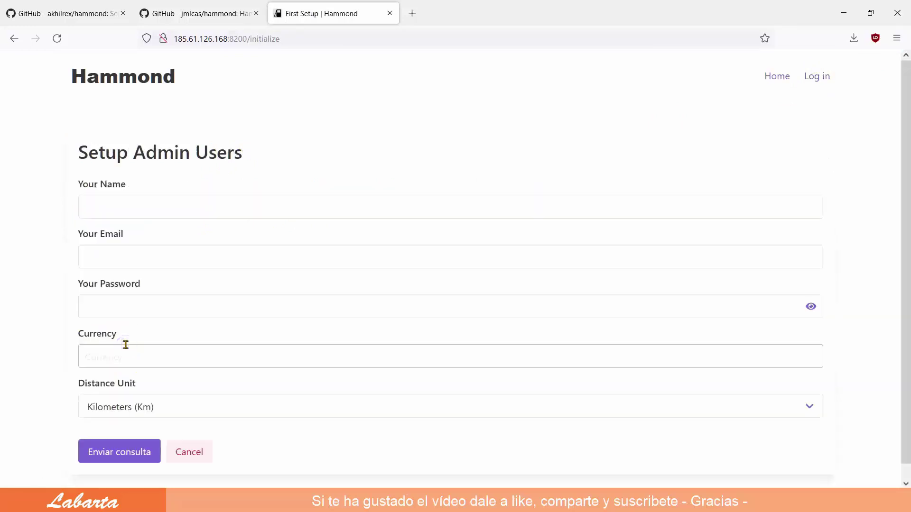
# - Create the admin user with a name, e-mail, account password and euros (EUR) as the currency
pyautogui.click(103, 206)
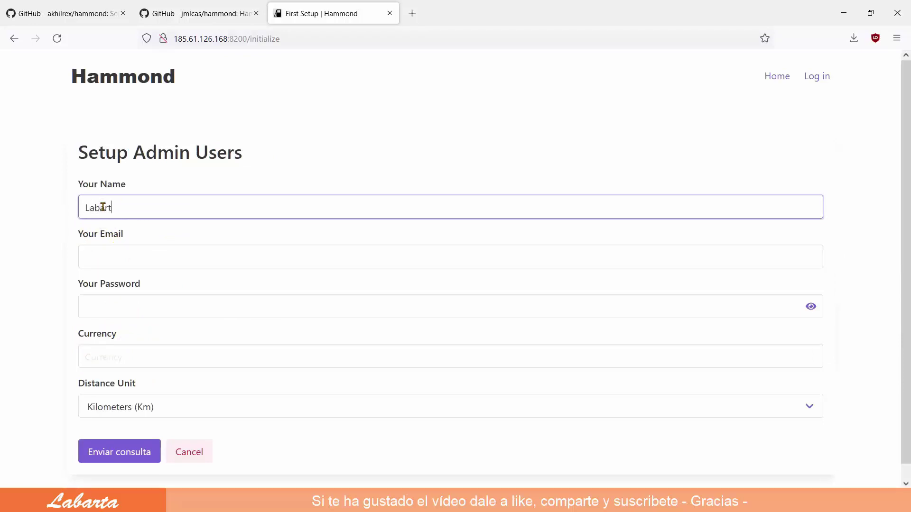
pyautogui.click(103, 255)
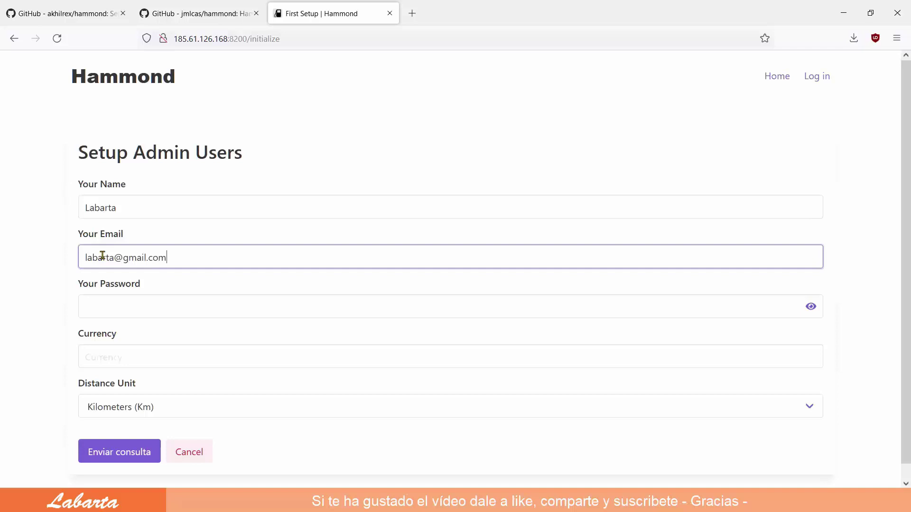
pyautogui.click(113, 316)
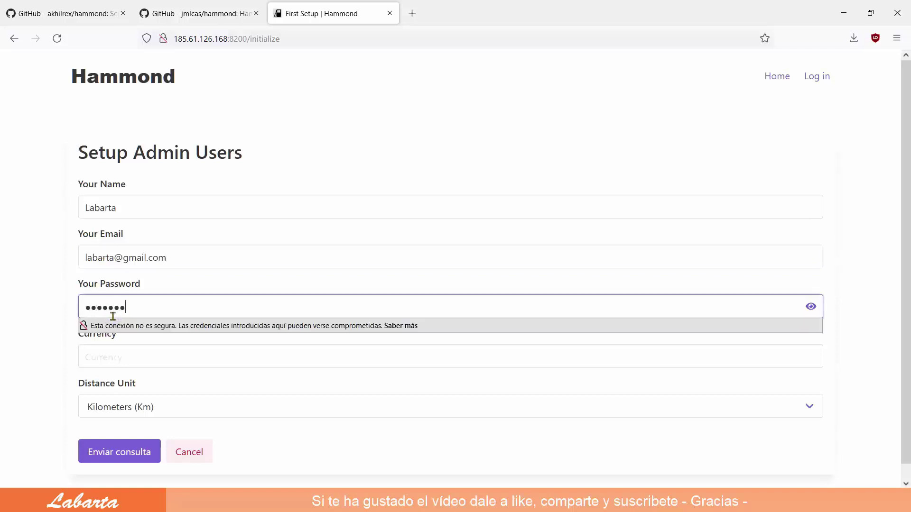
pyautogui.click(106, 356)
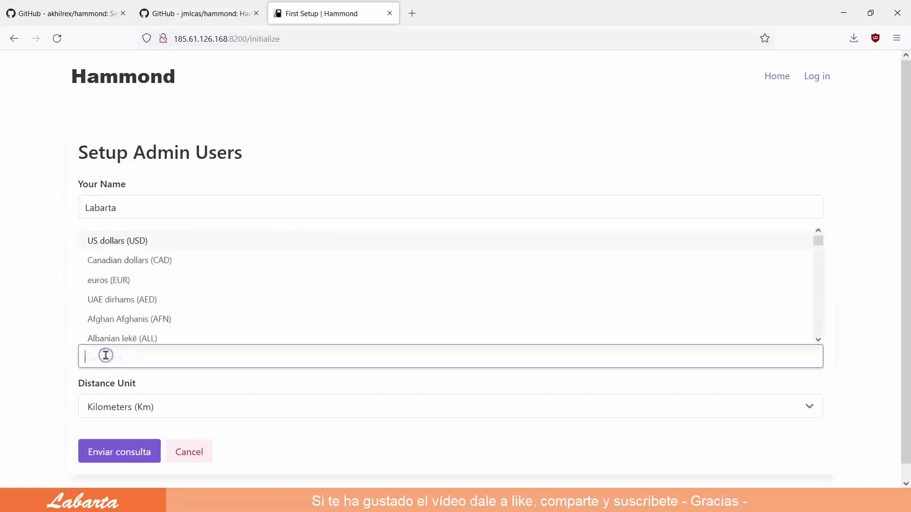
pyautogui.click(125, 281)
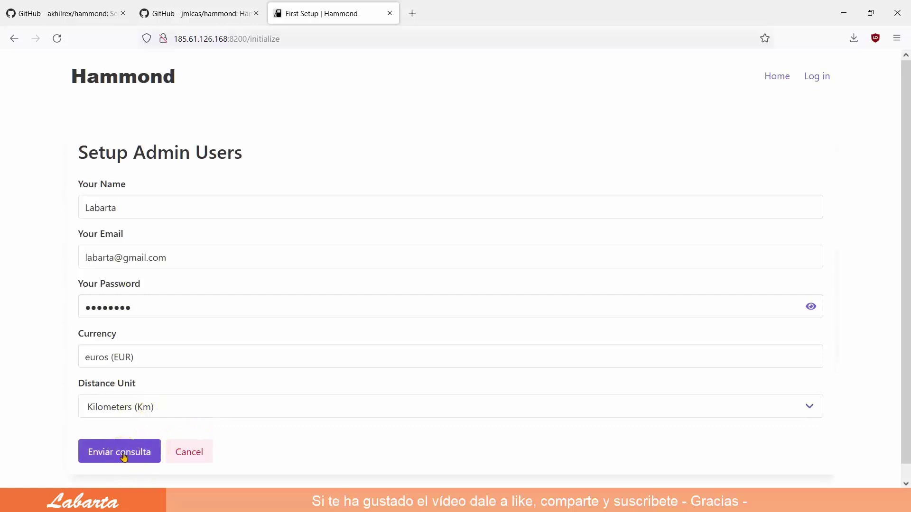
pyautogui.click(123, 455)
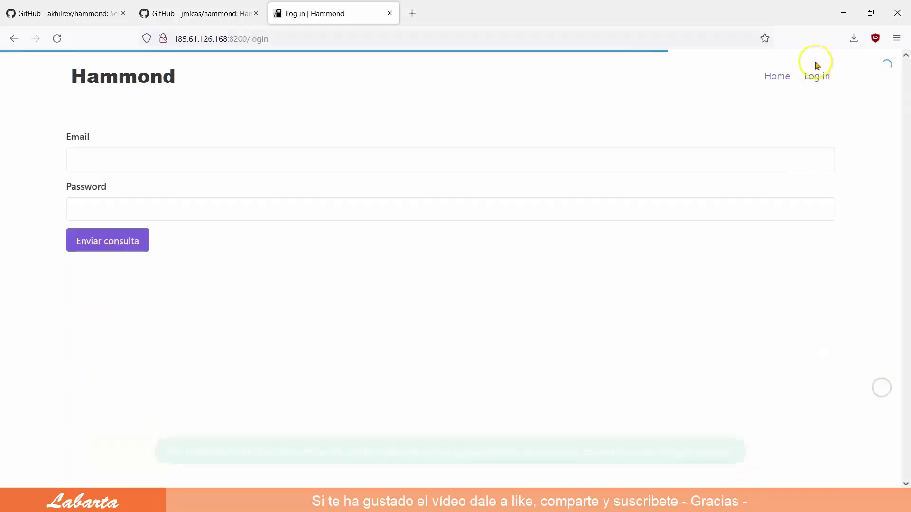
# - Log in to Hammond with the admin's e-mail and account password
pyautogui.click(87, 158)
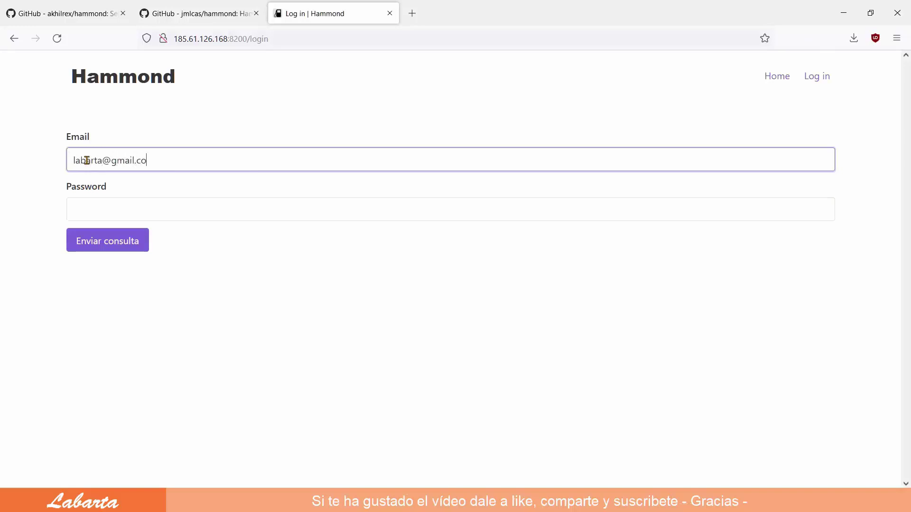
pyautogui.click(86, 204)
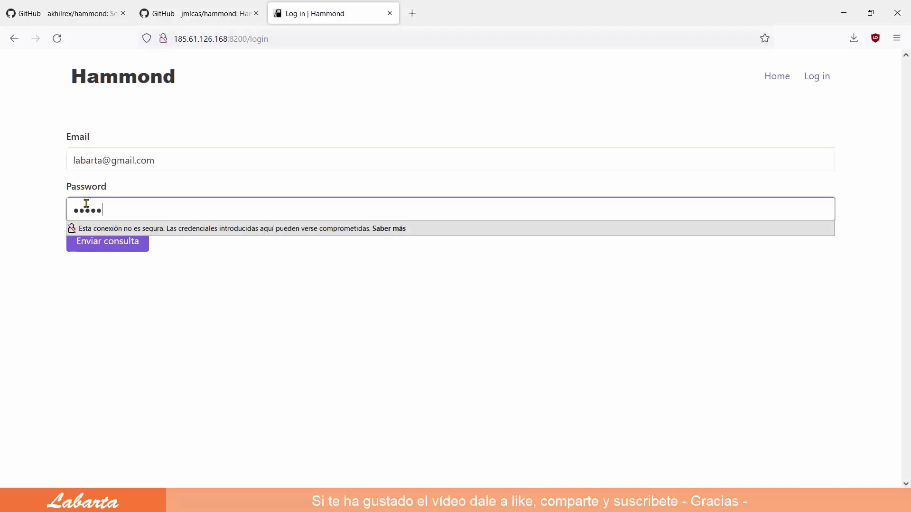
pyautogui.click(140, 335)
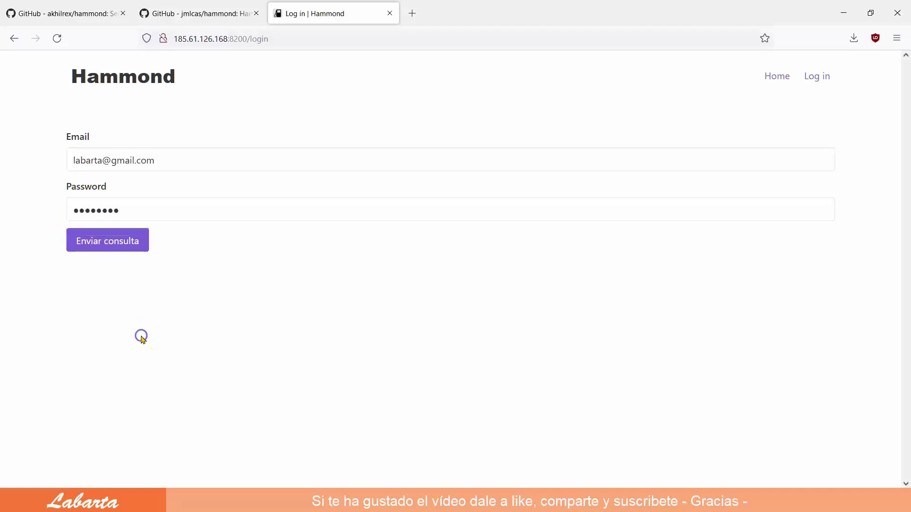
pyautogui.click(117, 242)
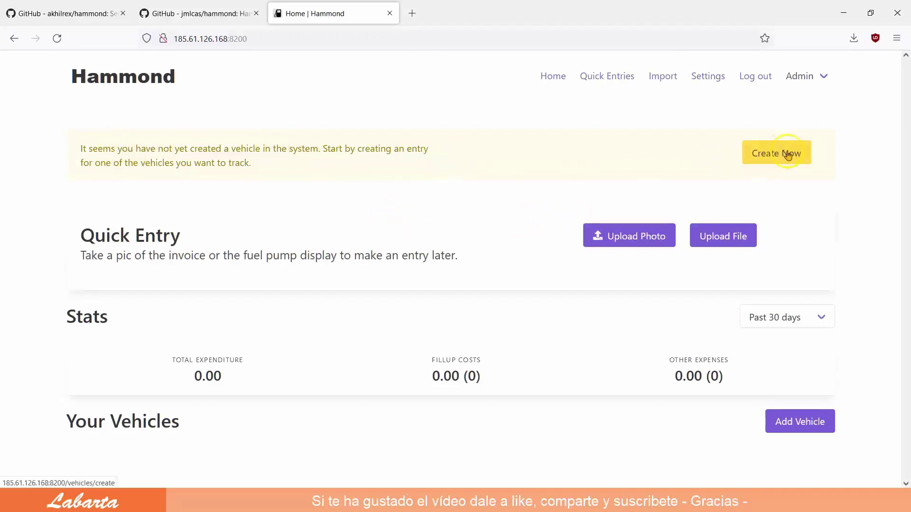
# - Set the date format in the user settings to dd/MM/yyyy and save the settings
pyautogui.click(705, 75)
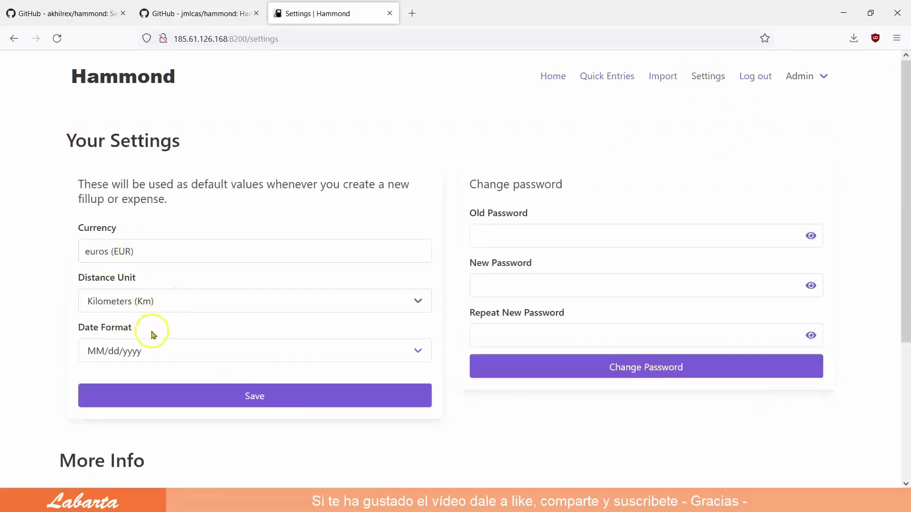
pyautogui.click(416, 351)
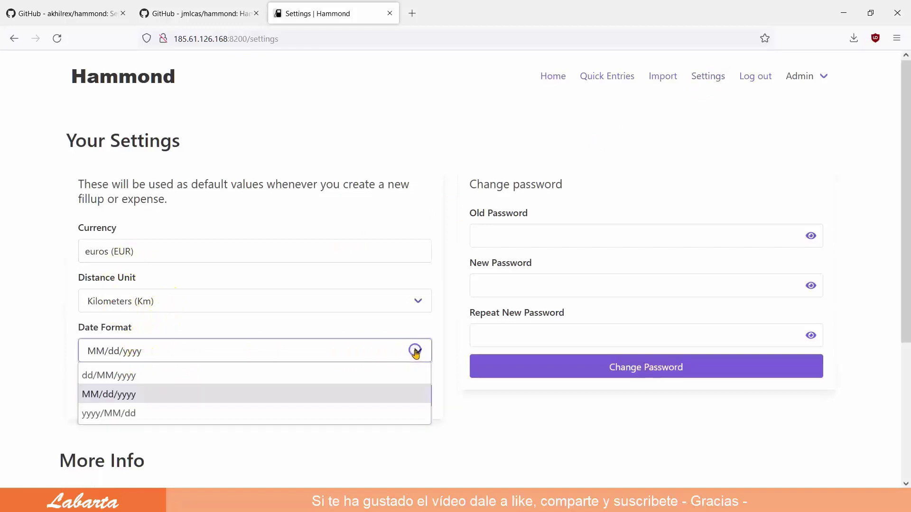
pyautogui.click(120, 376)
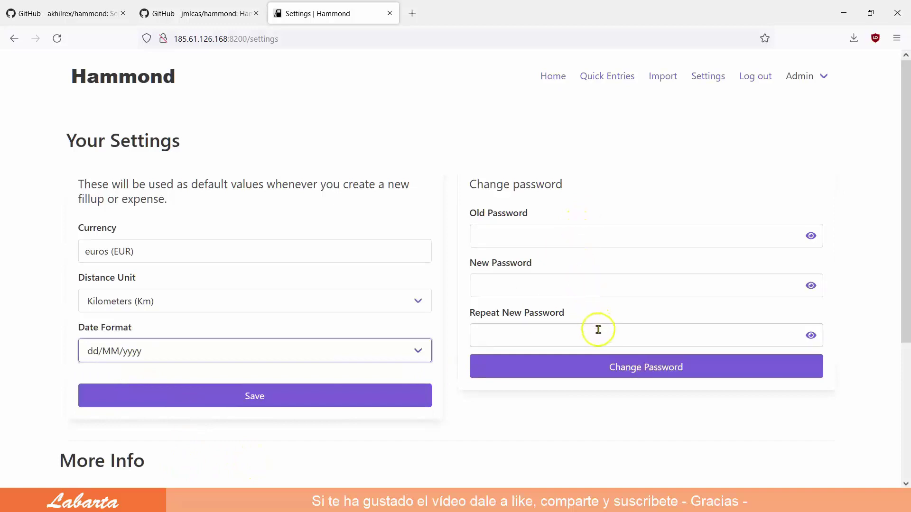
pyautogui.click(255, 397)
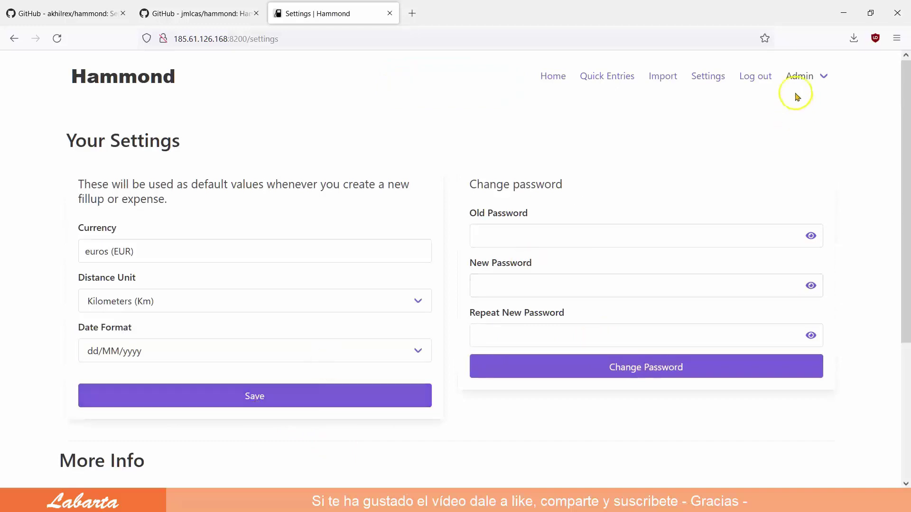
# - Review the admin site settings, the user management list and the form for creating a new user
pyautogui.click(798, 78)
pyautogui.click(807, 100)
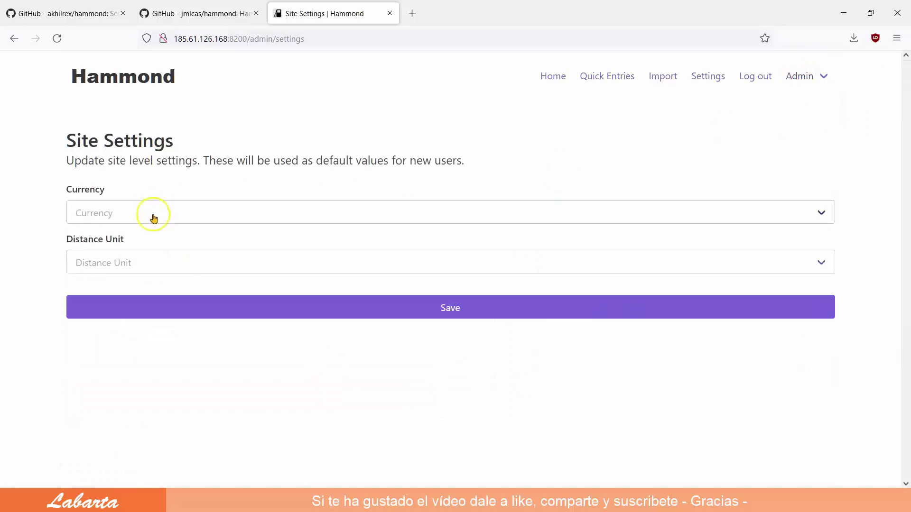
pyautogui.click(807, 77)
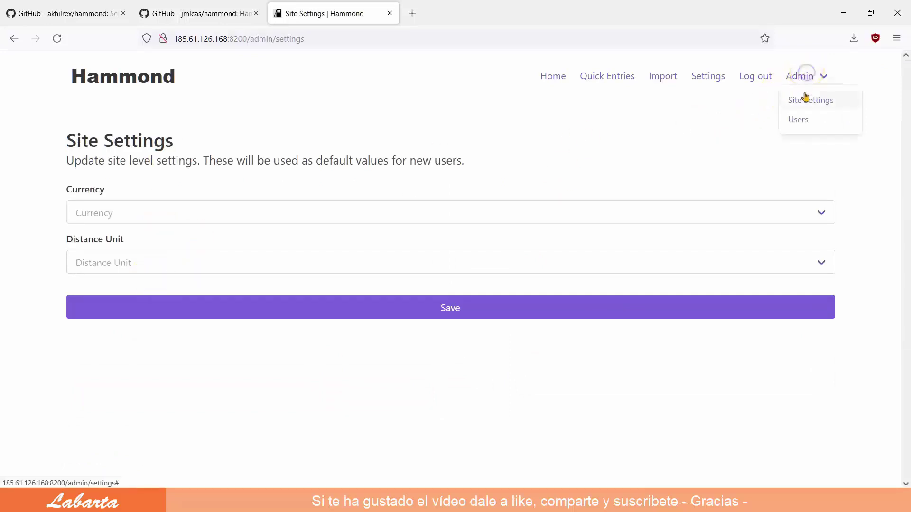
pyautogui.click(799, 119)
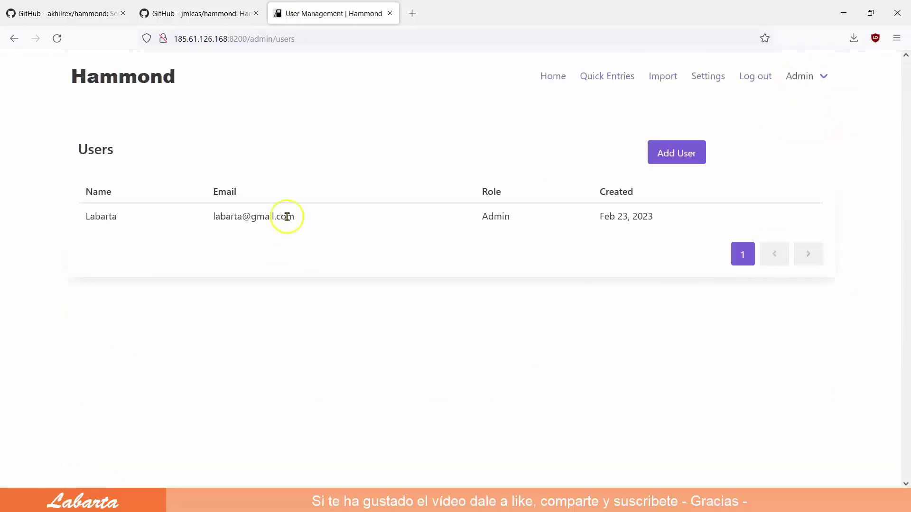
pyautogui.click(674, 155)
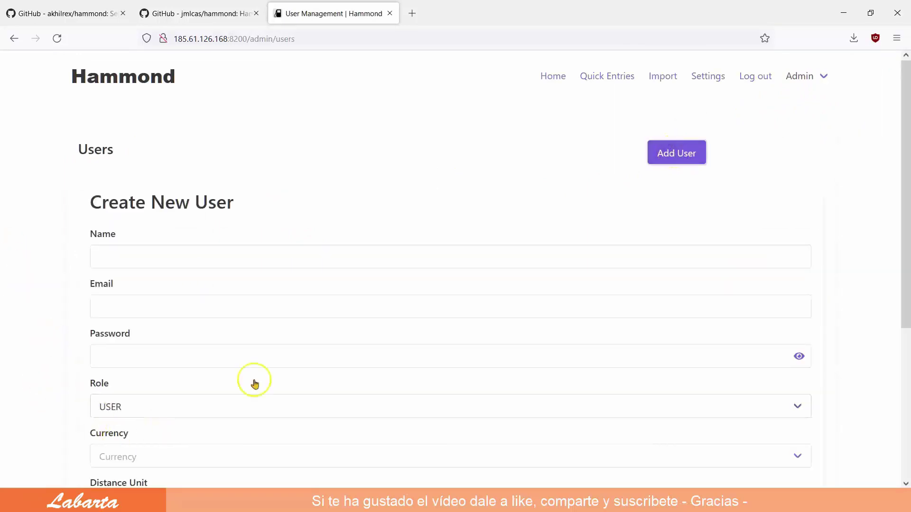
pyautogui.scroll(-4, 701, 245)
pyautogui.scroll(4, 698, 248)
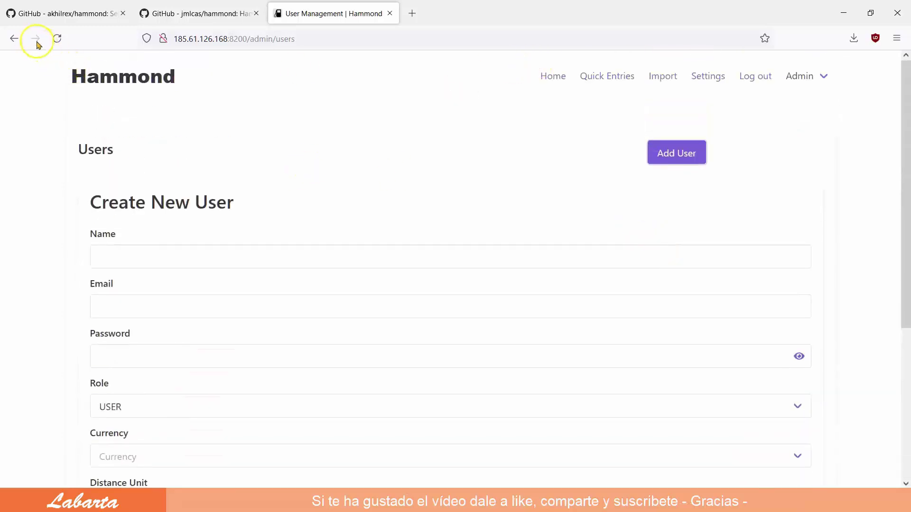
pyautogui.click(13, 39)
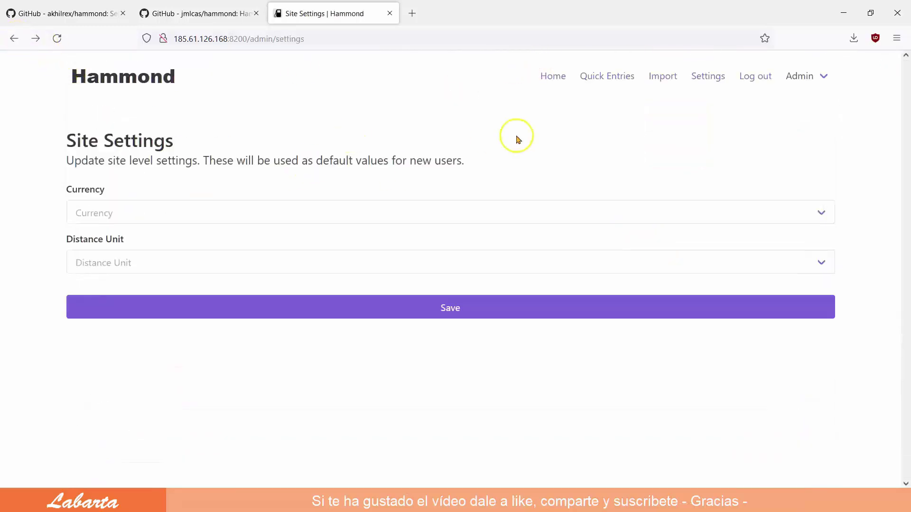
# - Start creating a vehicle from the home page and fill in its nickname and registration number
pyautogui.click(556, 77)
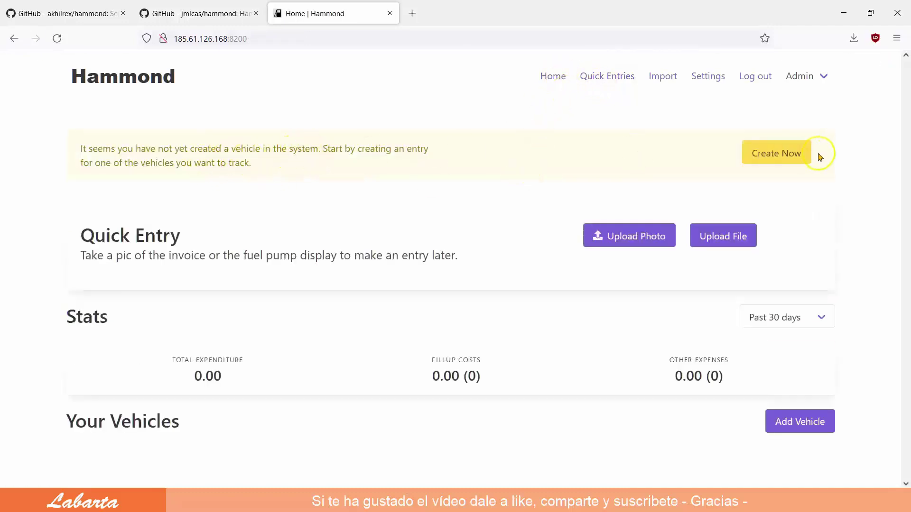
pyautogui.click(778, 153)
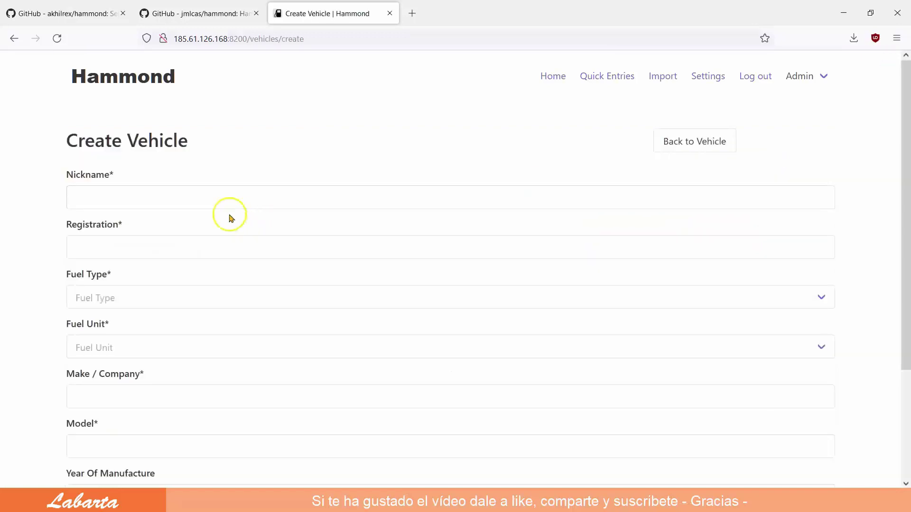
pyautogui.click(109, 197)
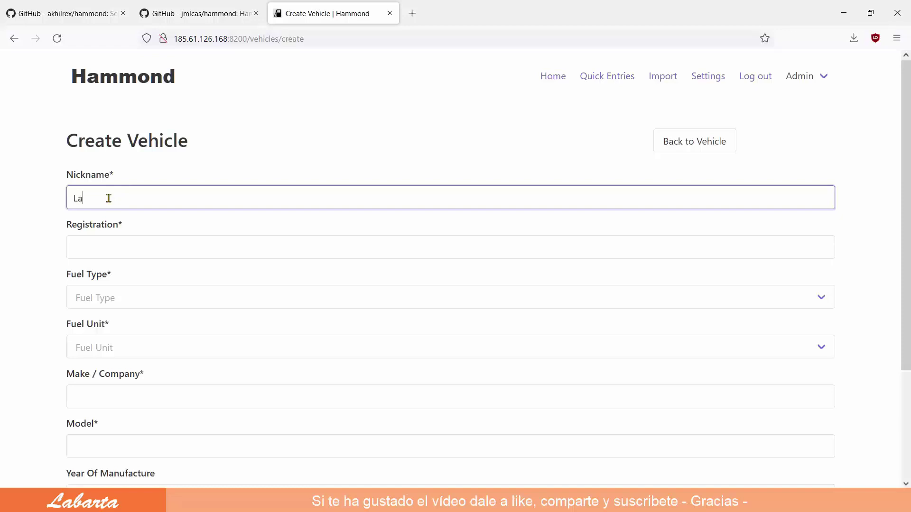
pyautogui.click(98, 248)
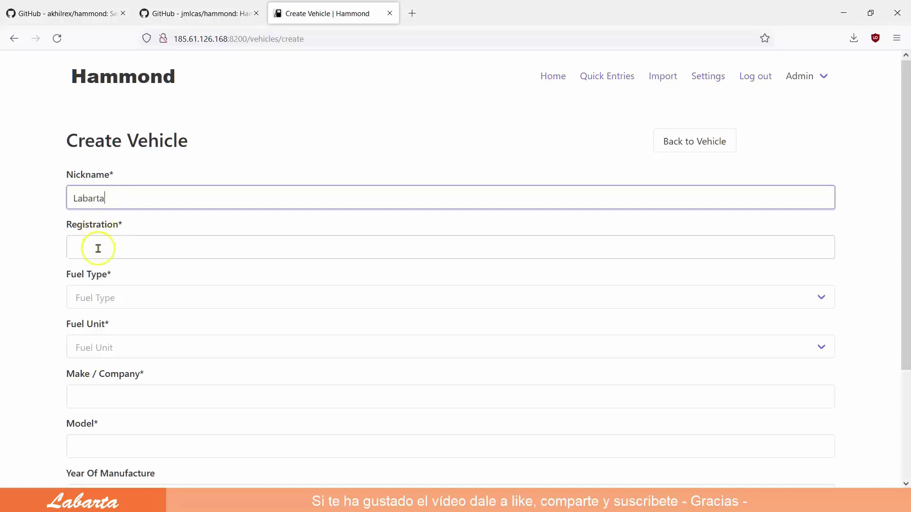
pyautogui.click(98, 248)
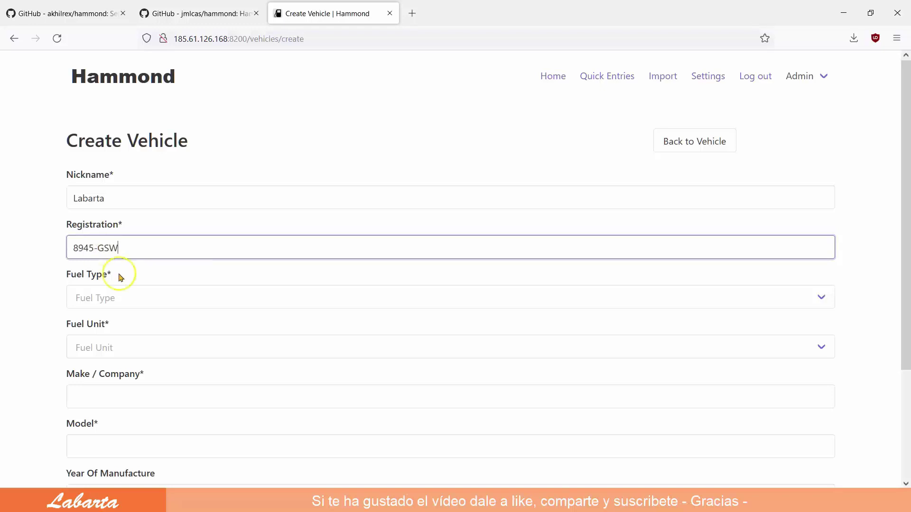
# - Set the new vehicle's fuel type to Petrol and its fuel unit to Litre
pyautogui.click(128, 299)
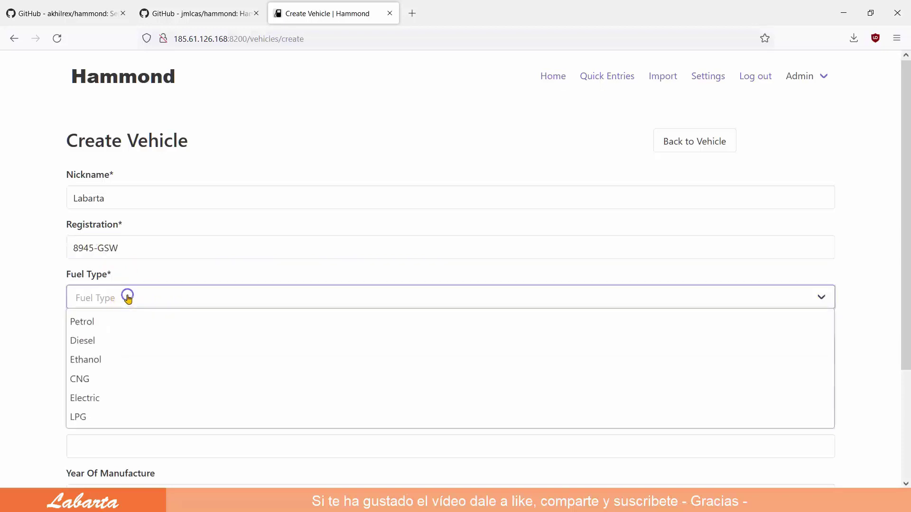
pyautogui.click(95, 326)
pyautogui.click(121, 349)
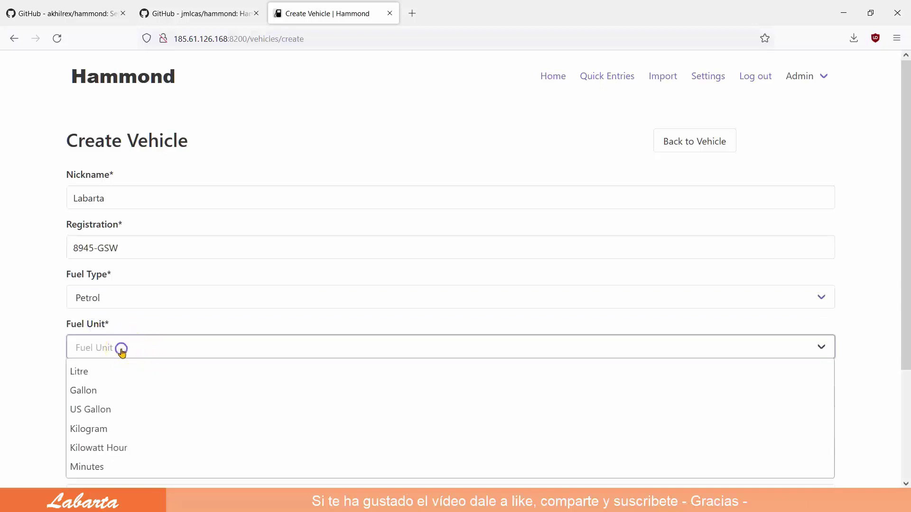
pyautogui.click(87, 372)
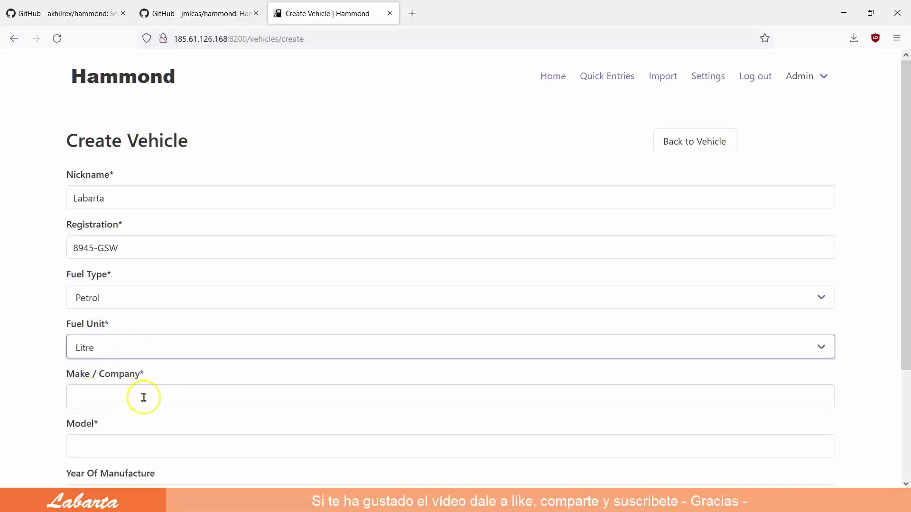
# - Enter make Seat, model Ibiza, manufacture year 2012 and the engine size, and submit the new vehicle
pyautogui.click(108, 401)
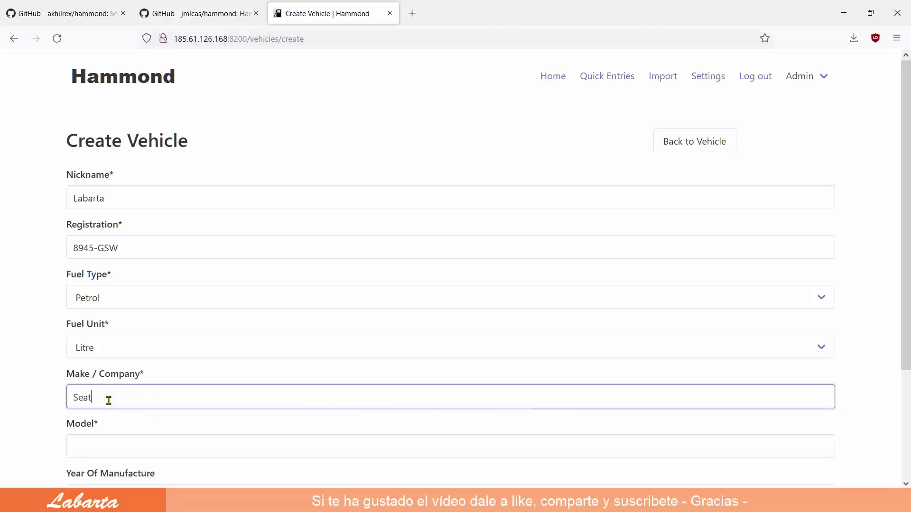
pyautogui.click(87, 456)
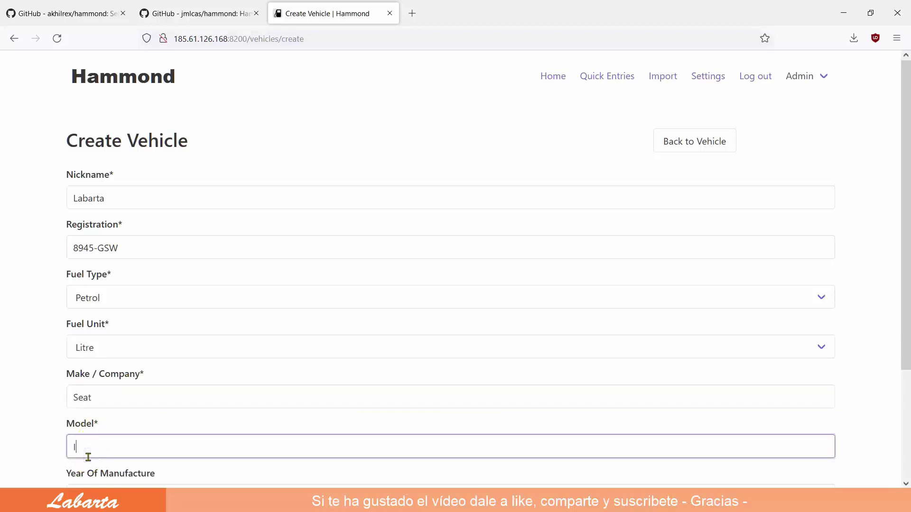
pyautogui.scroll(-3, 91, 403)
pyautogui.click(91, 371)
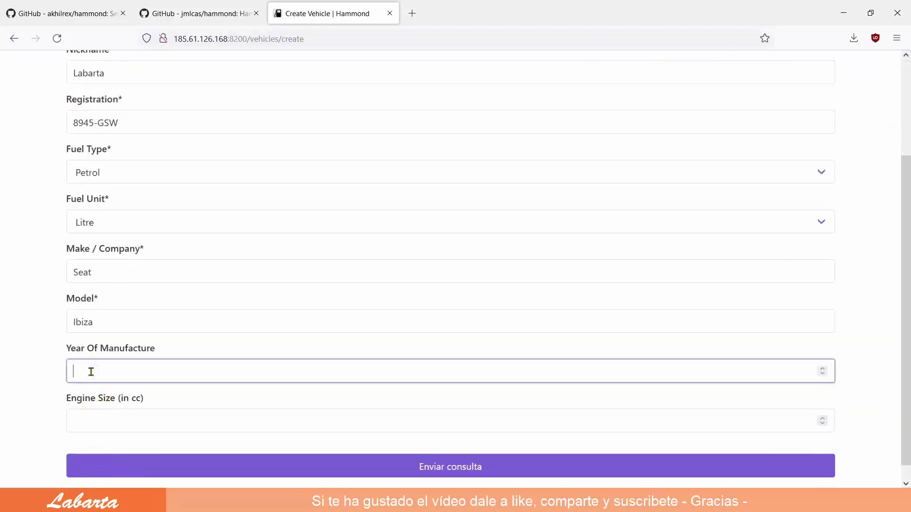
pyautogui.write('2012')
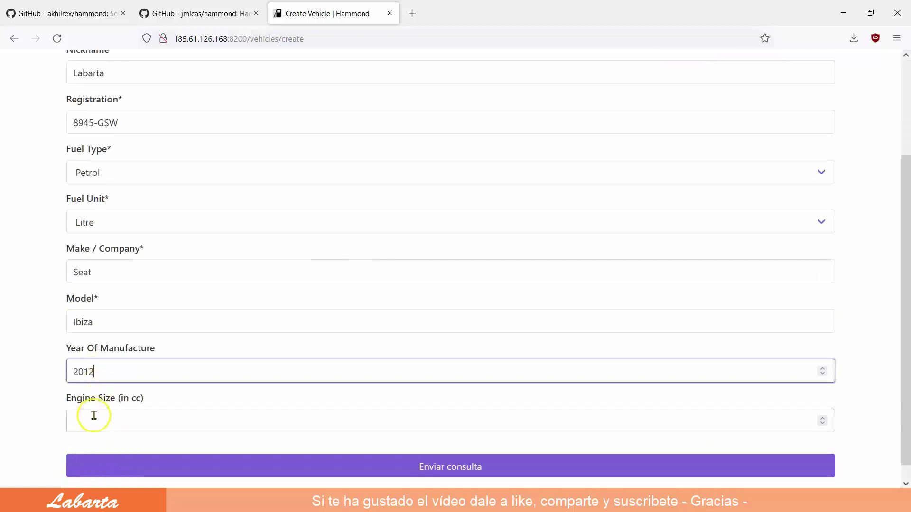
pyautogui.click(93, 416)
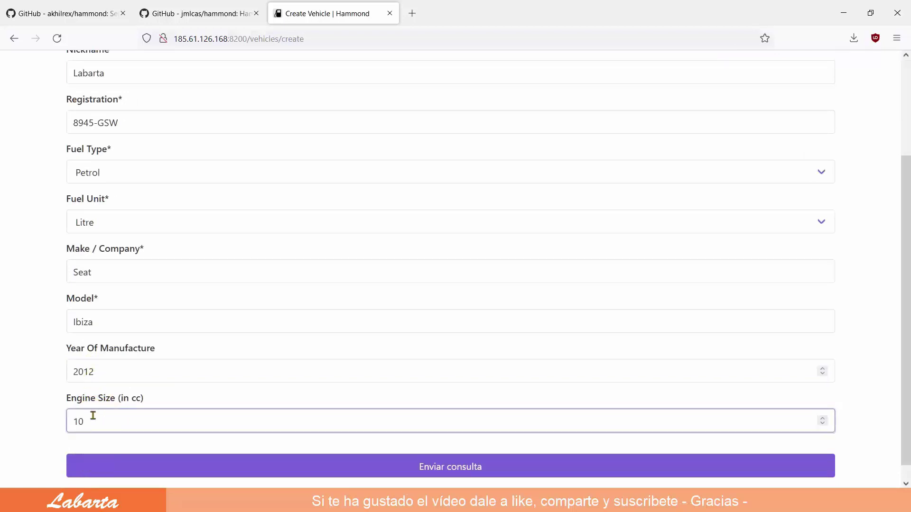
pyautogui.press('Down')
pyautogui.click(449, 471)
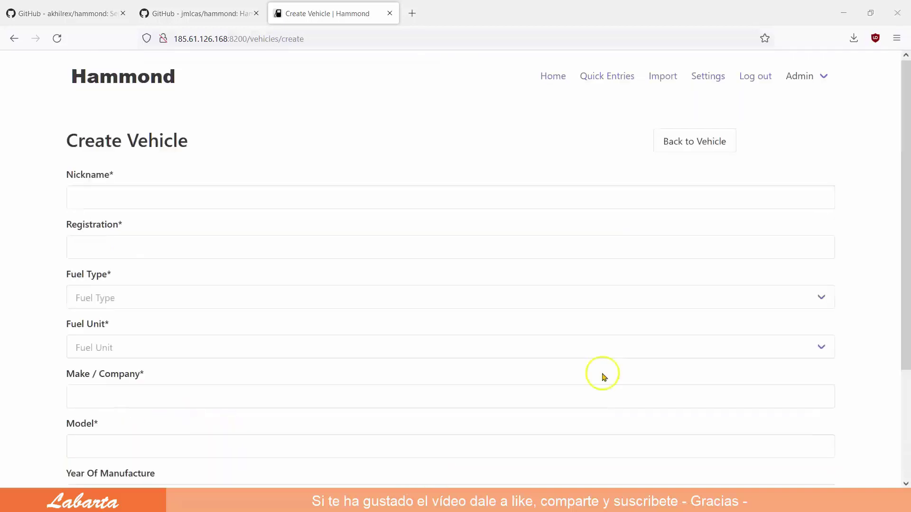
# - Start a fillup for the vehicle from the home page with subtype Super, 20 litres at 2 euros per litre and odometer reading 59.800
pyautogui.click(552, 77)
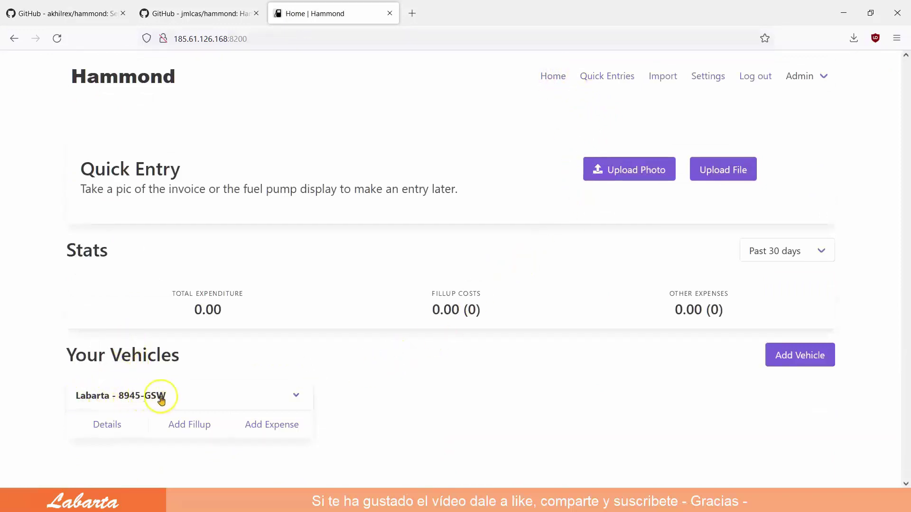
pyautogui.click(197, 427)
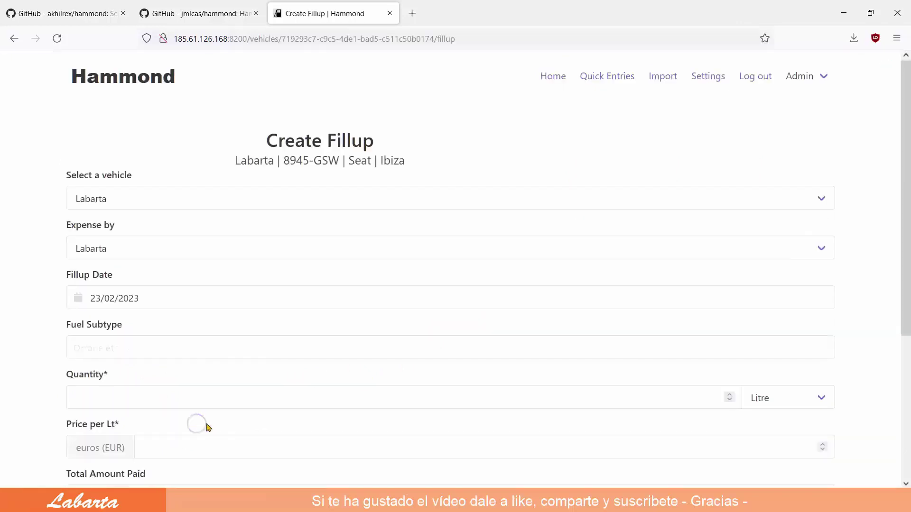
pyautogui.scroll(-1, 175, 257)
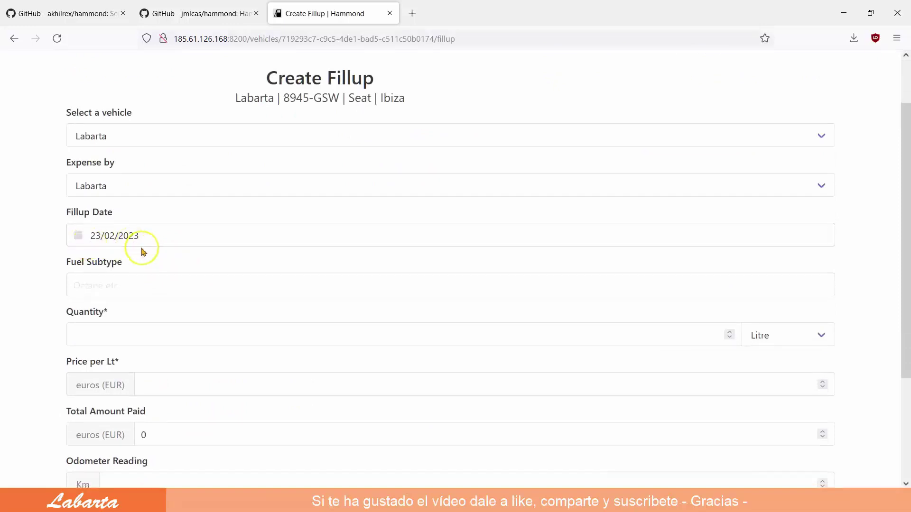
pyautogui.click(148, 286)
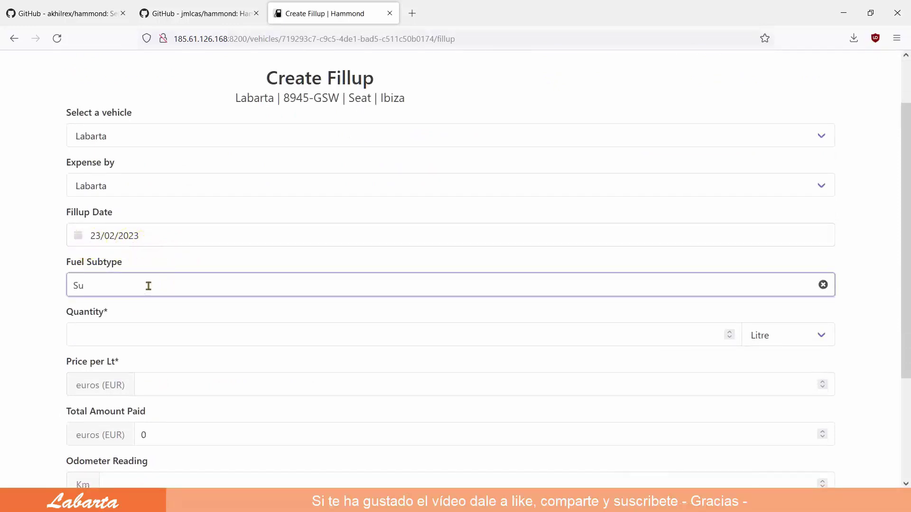
pyautogui.click(101, 330)
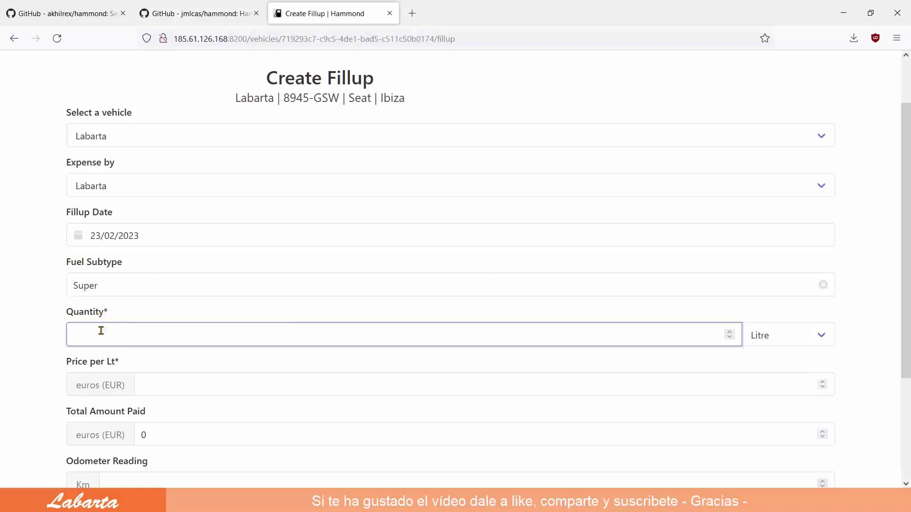
pyautogui.click(162, 387)
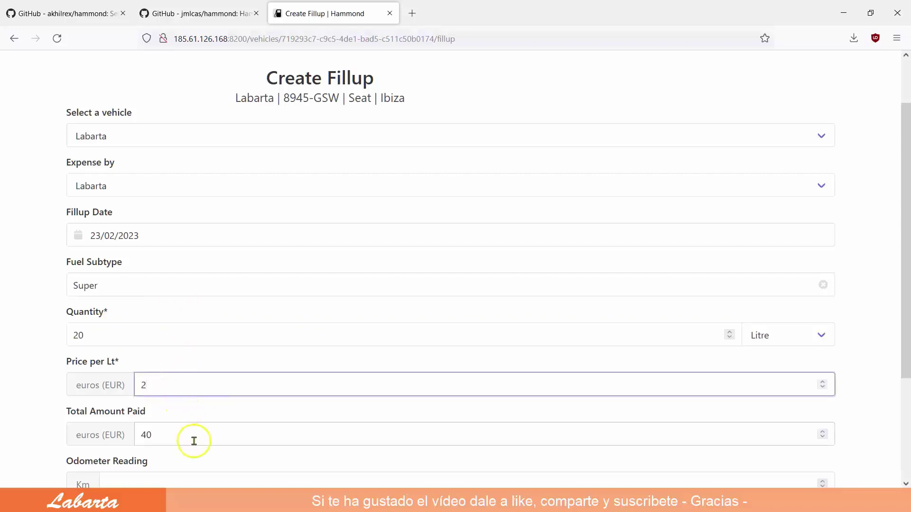
pyautogui.scroll(-2, 191, 441)
pyautogui.click(116, 424)
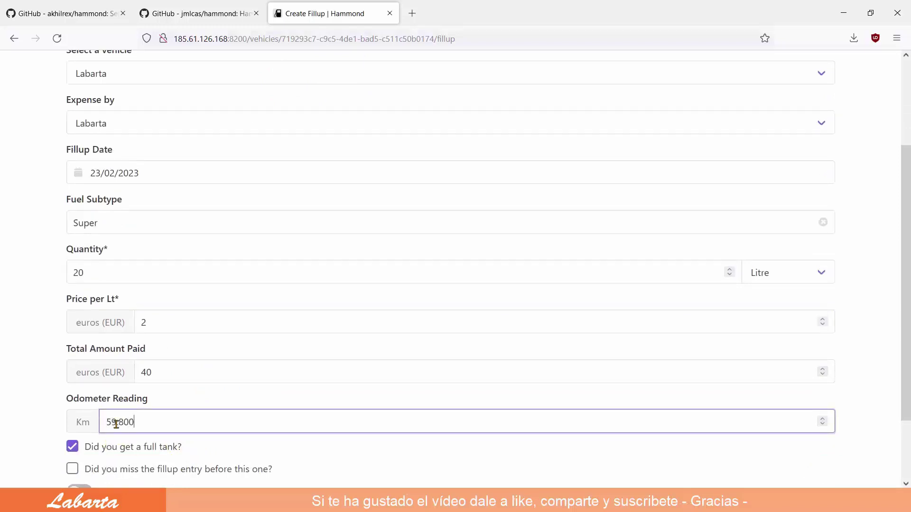
# - Examine the fillup's optional extra details, such as filling station name and comments, and hide them again
pyautogui.scroll(-2, 105, 411)
pyautogui.click(102, 410)
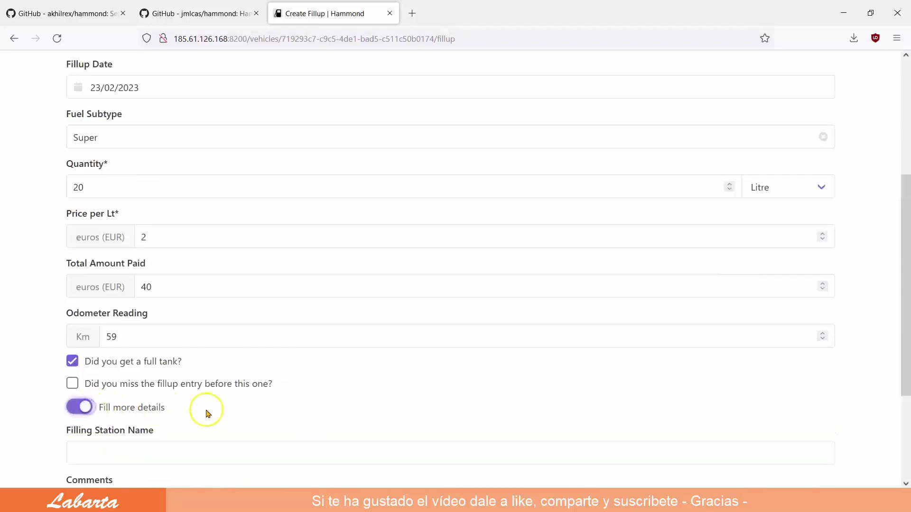
pyautogui.scroll(-1, 205, 420)
pyautogui.scroll(-2, 205, 420)
pyautogui.click(112, 323)
pyautogui.click(103, 381)
pyautogui.click(74, 282)
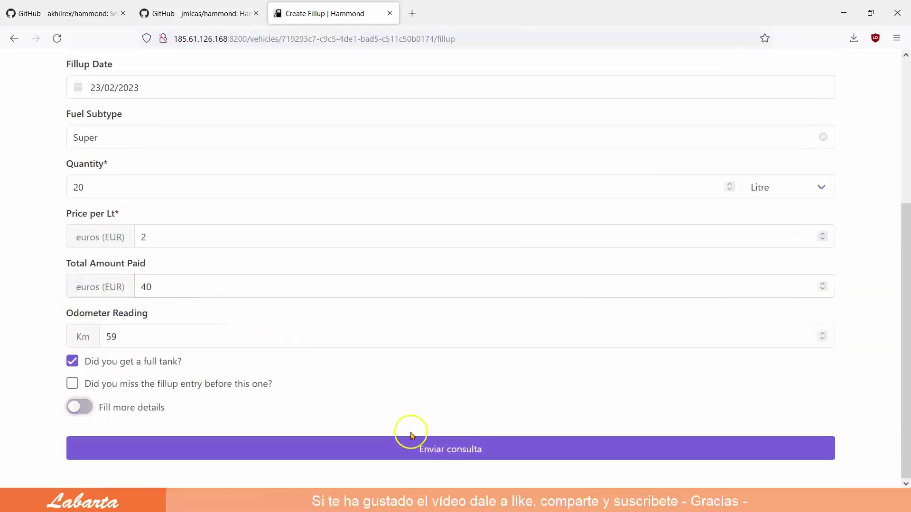
# - Submit the fillup and open the vehicle's details from the home page to check its past fillups
pyautogui.click(441, 453)
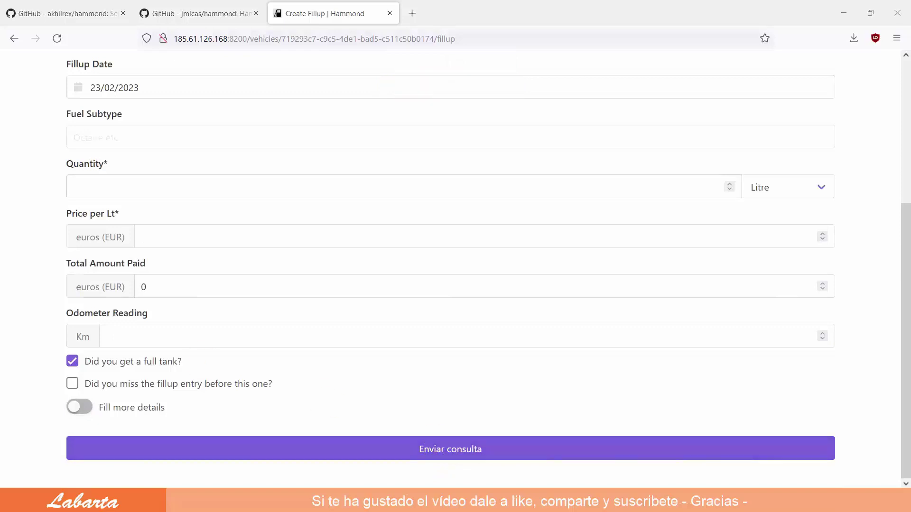
pyautogui.scroll(5, 641, 266)
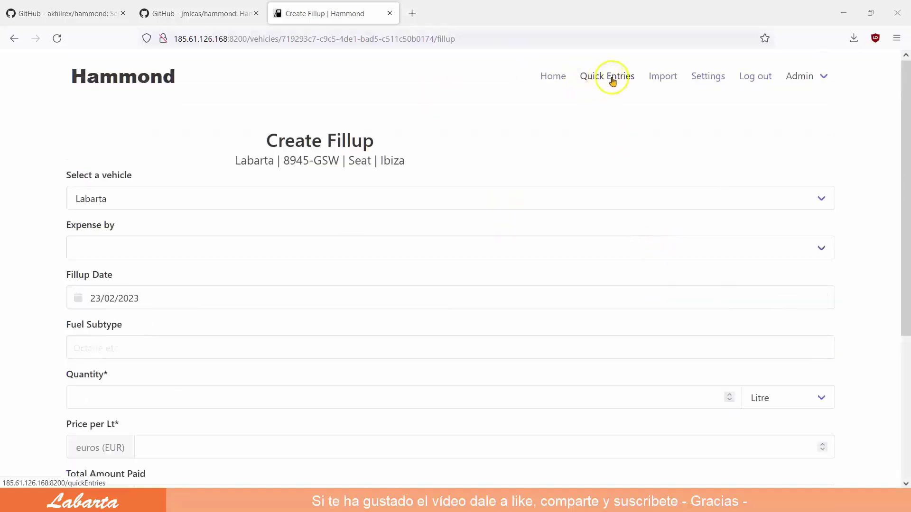
pyautogui.click(553, 78)
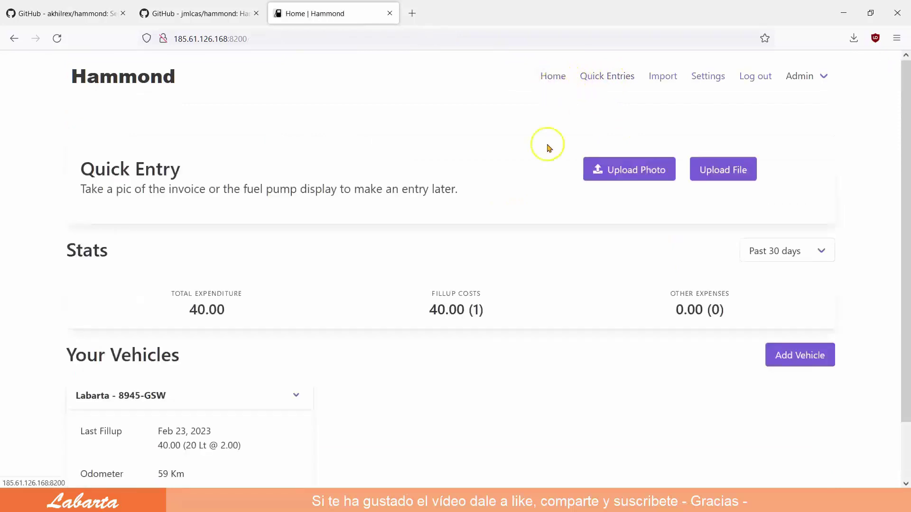
pyautogui.scroll(-2, 545, 142)
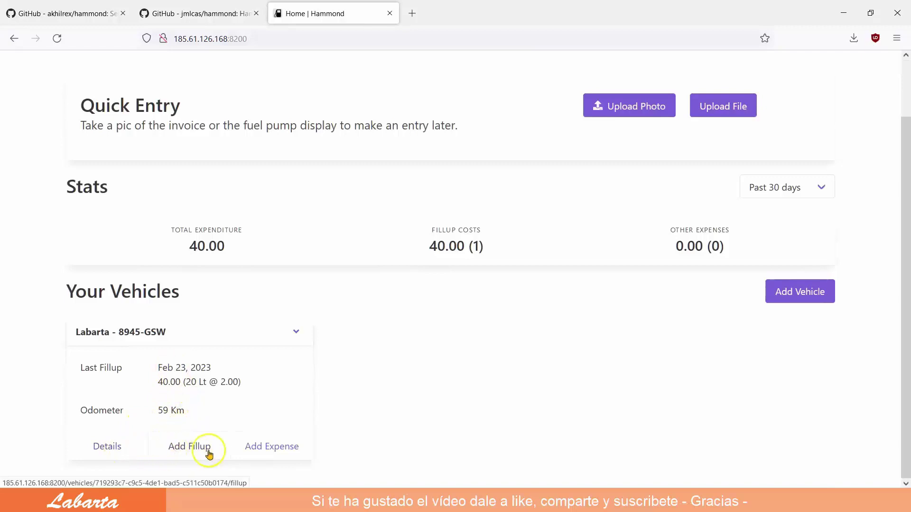
pyautogui.click(112, 448)
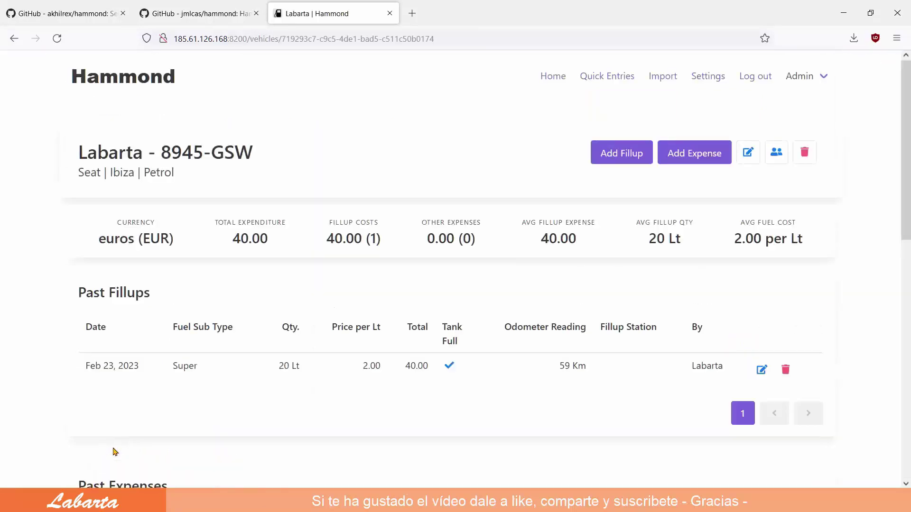
pyautogui.scroll(-3, 352, 393)
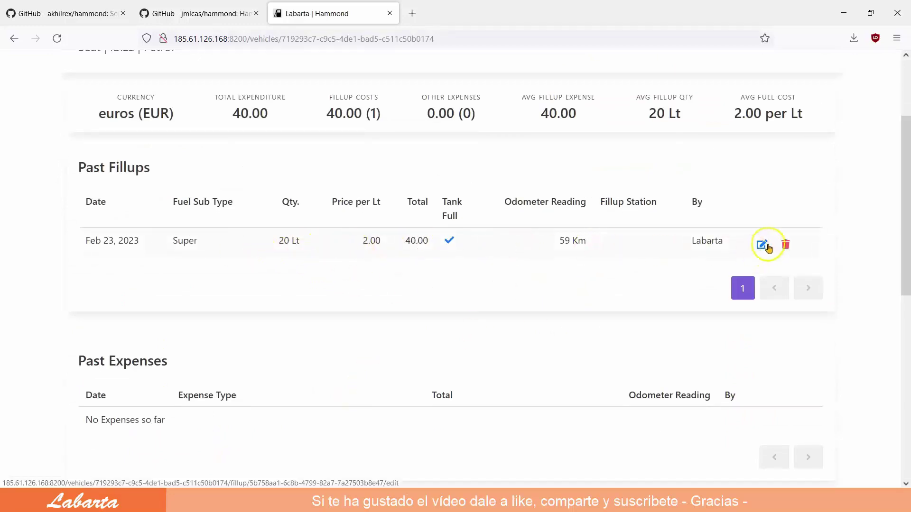
# - Edit the recorded fillup, setting its odometer reading to 59800 km, and submit the change
pyautogui.click(762, 246)
pyautogui.scroll(-3, 295, 382)
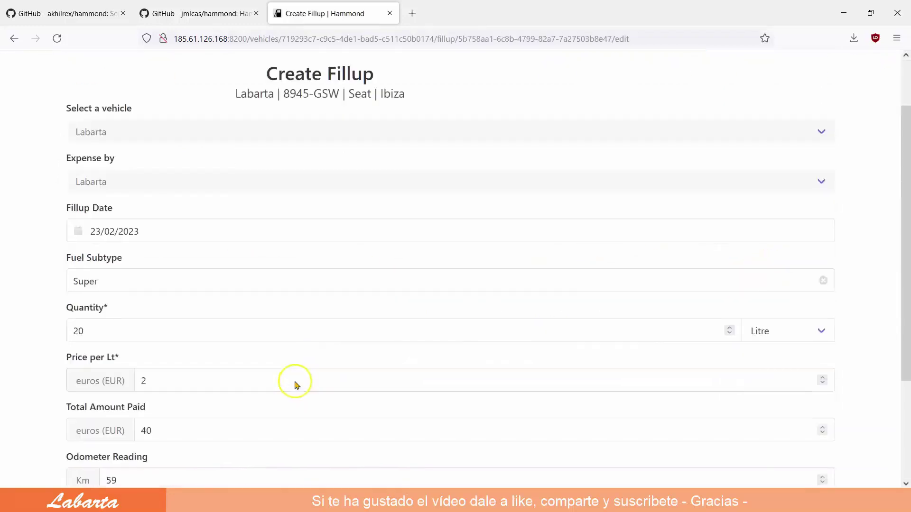
pyautogui.scroll(-1, 293, 378)
pyautogui.click(124, 357)
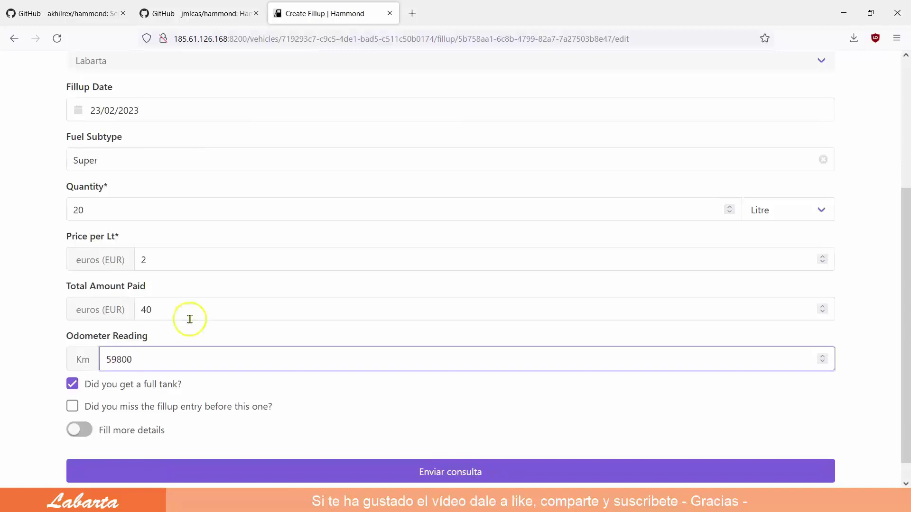
pyautogui.scroll(-1, 260, 422)
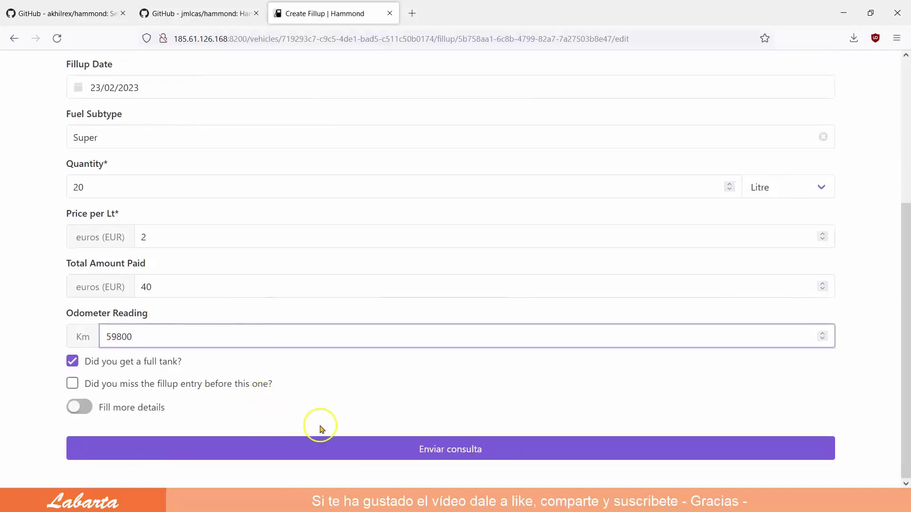
pyautogui.click(445, 450)
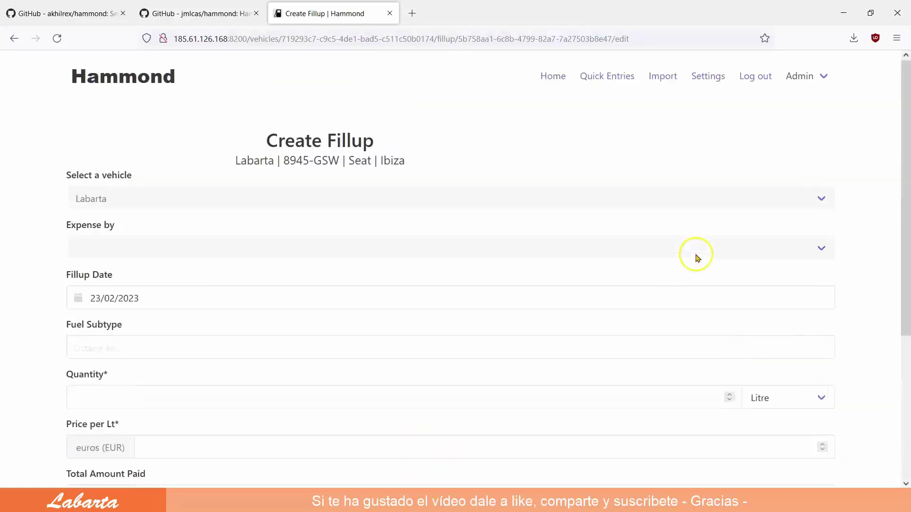
# - Start an expense for the vehicle from the home page with type "Reaparacion .....", 234 euros paid and odometer reading 60000 km
pyautogui.click(551, 79)
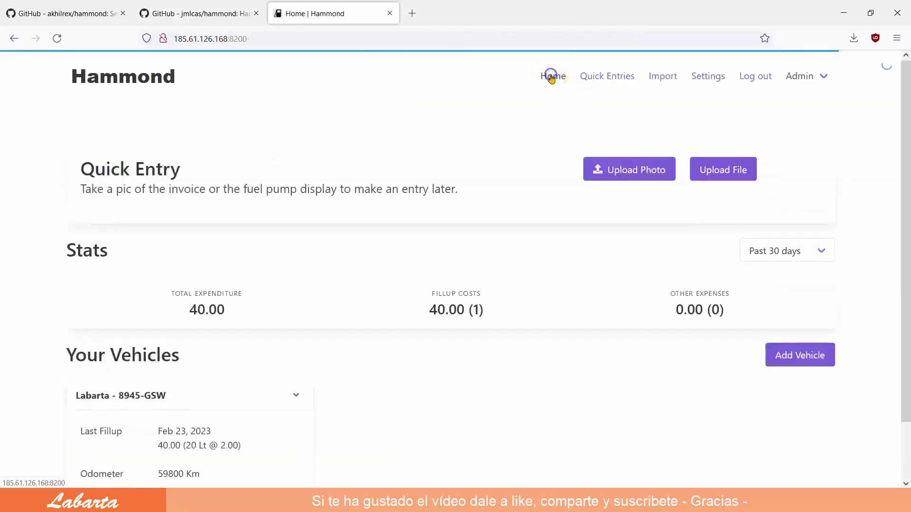
pyautogui.scroll(-3, 534, 327)
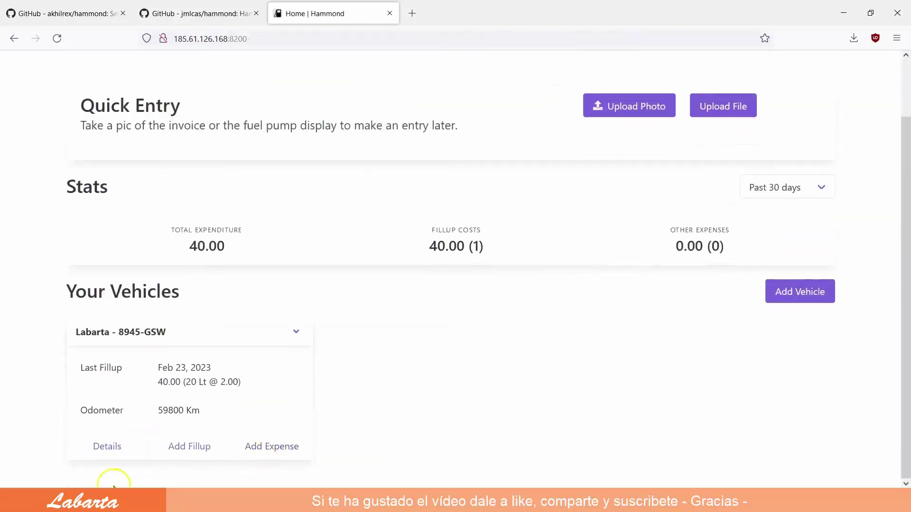
pyautogui.moveTo(209, 501)
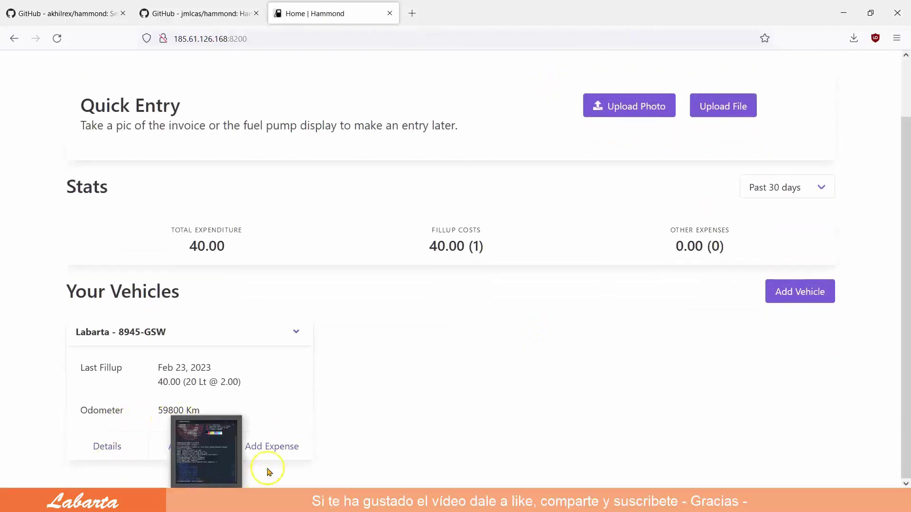
pyautogui.click(281, 449)
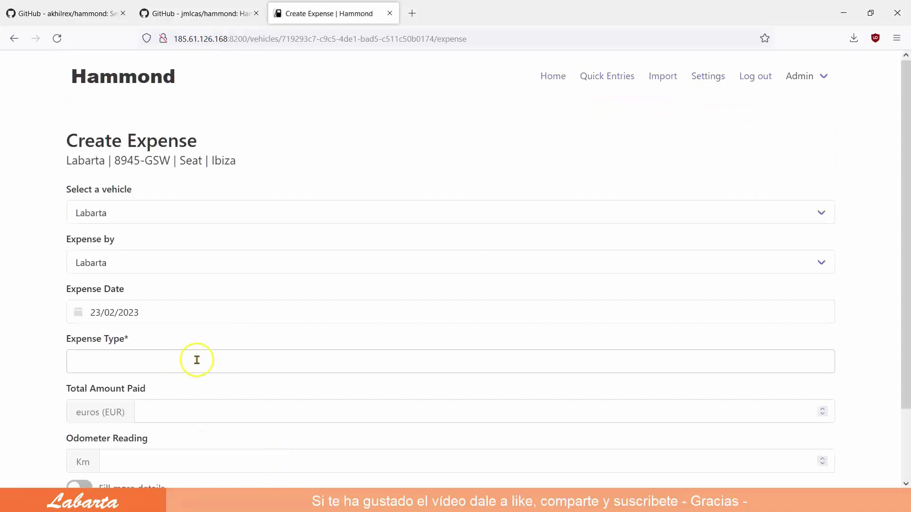
pyautogui.click(123, 362)
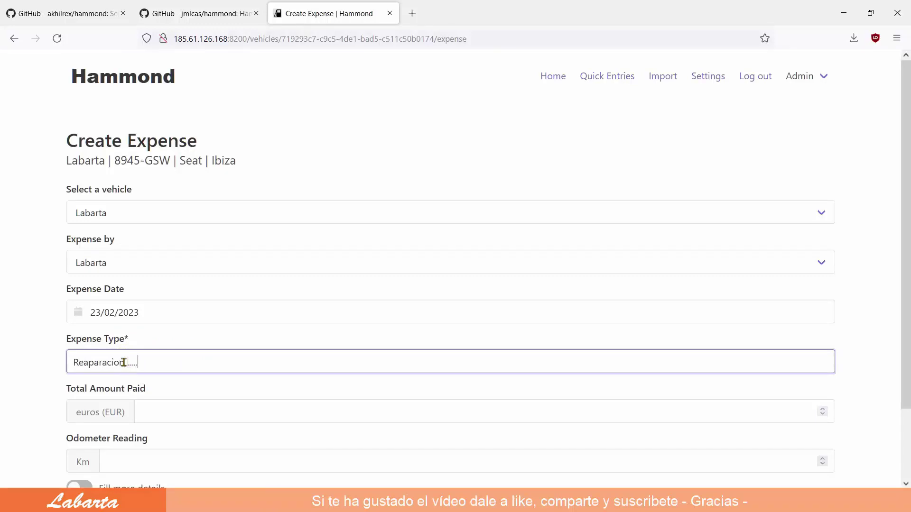
pyautogui.click(160, 412)
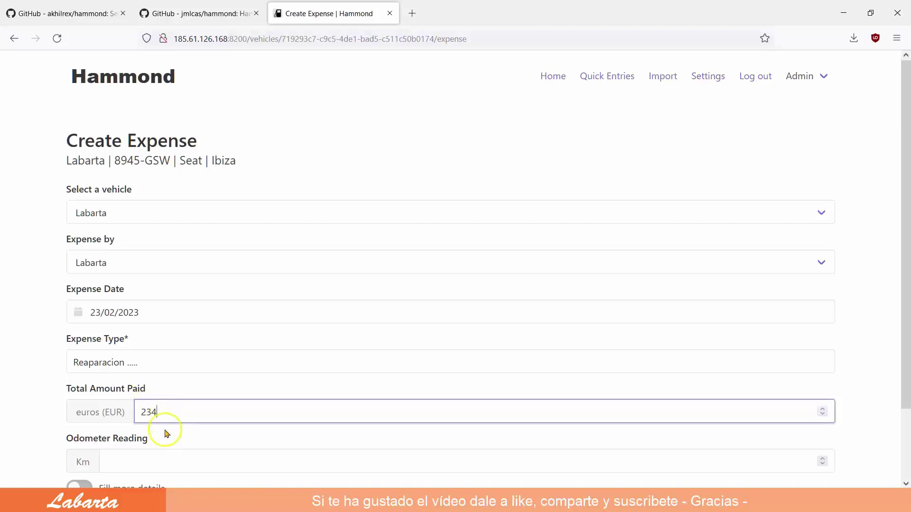
pyautogui.write('234')
pyautogui.scroll(-2, 165, 424)
pyautogui.click(125, 401)
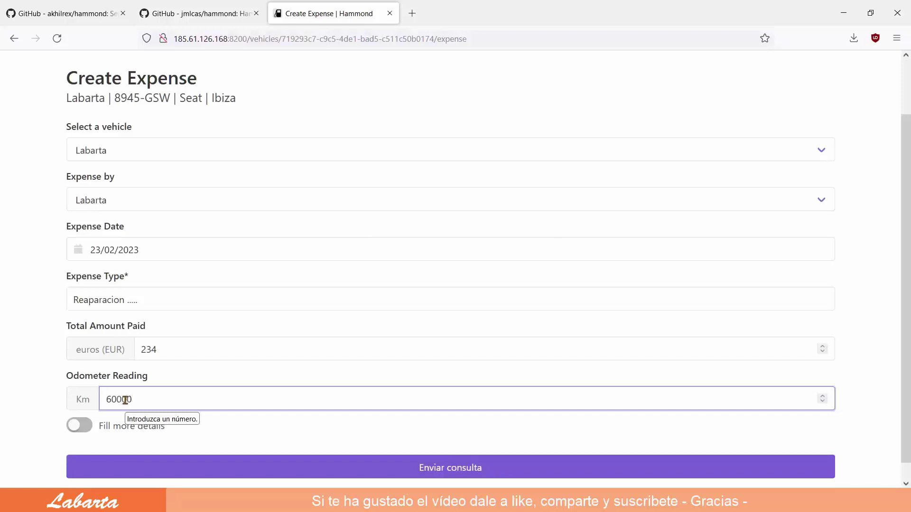
# - Show the expense's additional details, leave the comments empty and submit the expense
pyautogui.scroll(-1, 142, 415)
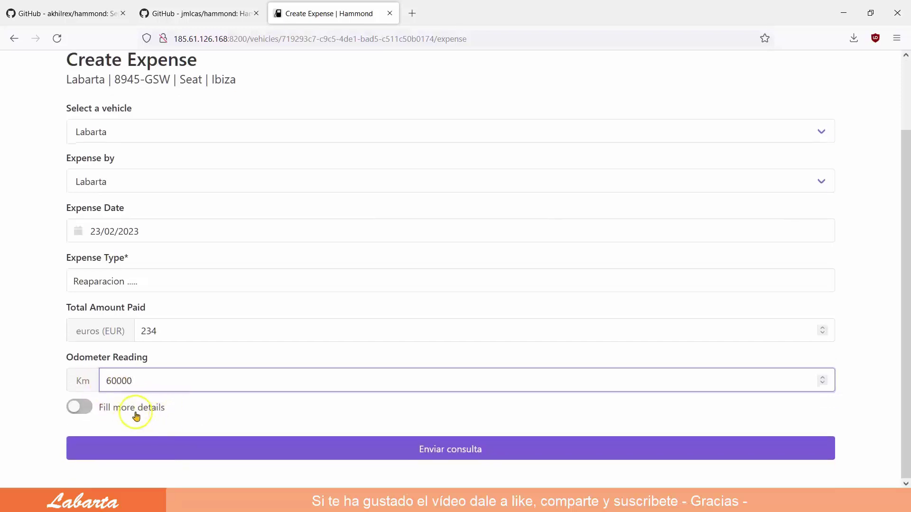
pyautogui.click(88, 409)
pyautogui.scroll(-3, 223, 421)
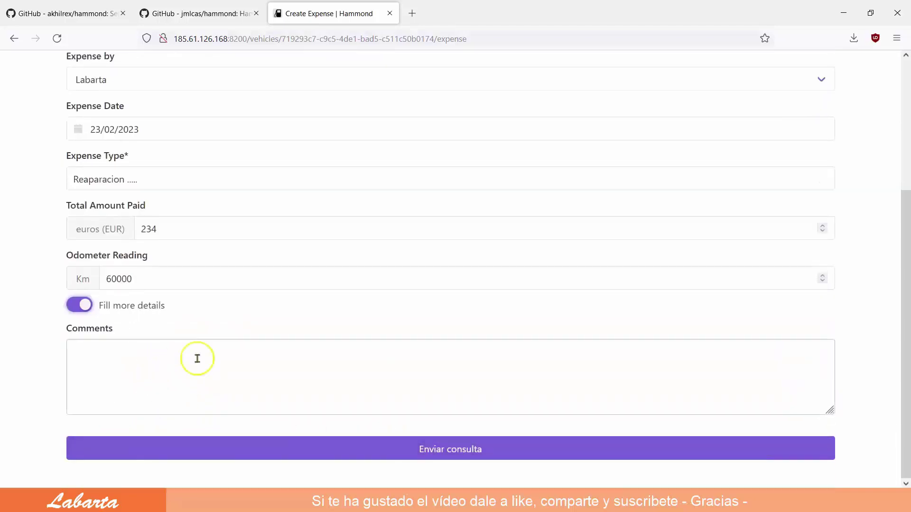
pyautogui.click(462, 451)
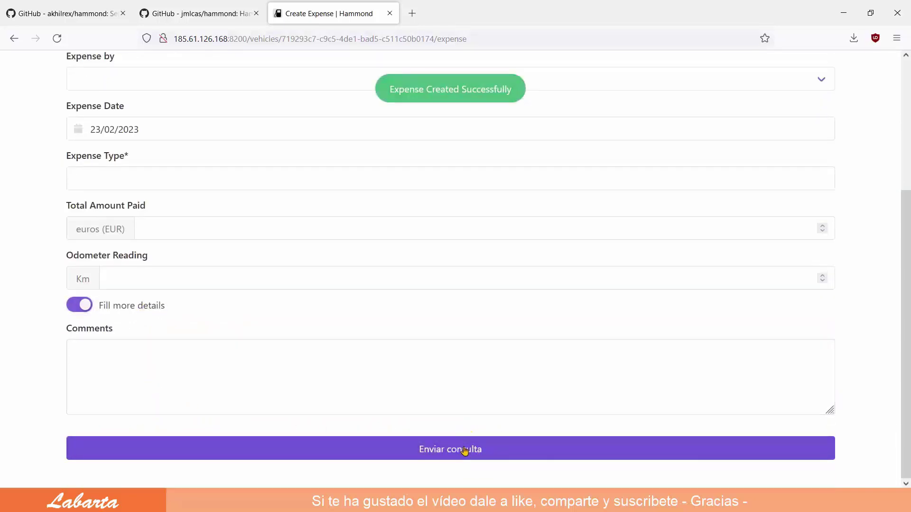
# - Open the vehicle's details from the home page and examine its past fillups, past expenses, attachments and mileage stats
pyautogui.scroll(4, 636, 183)
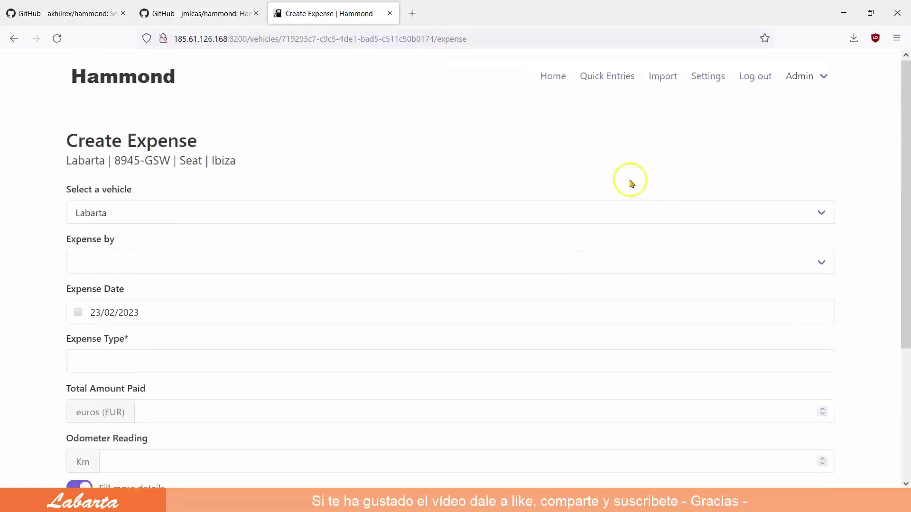
pyautogui.click(554, 70)
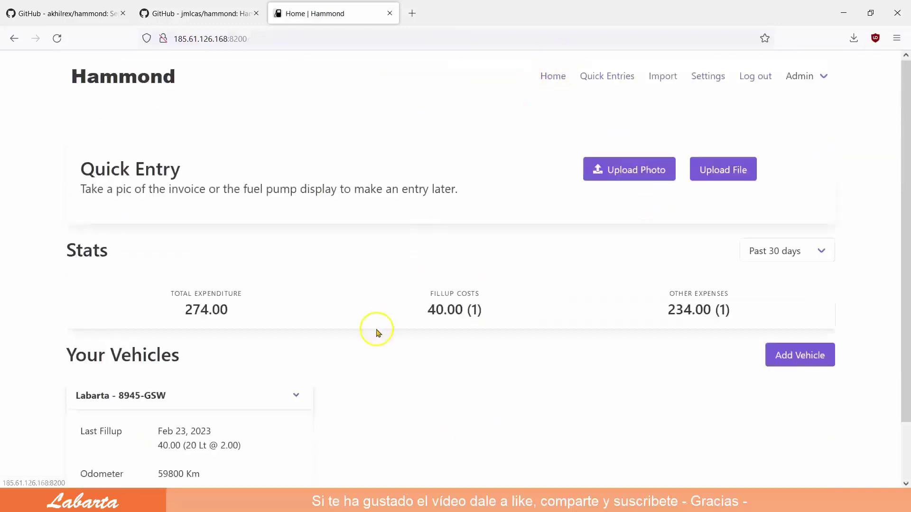
pyautogui.scroll(-1, 256, 393)
pyautogui.click(106, 448)
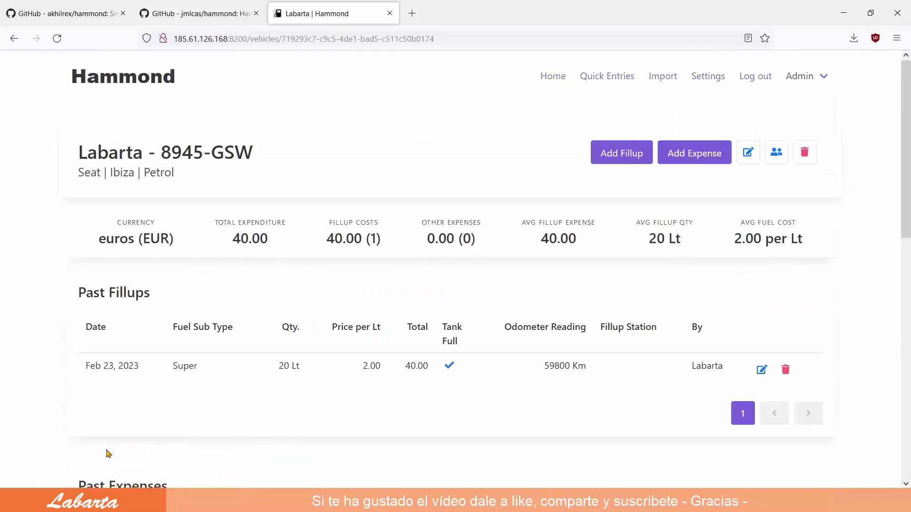
pyautogui.scroll(-3, 252, 401)
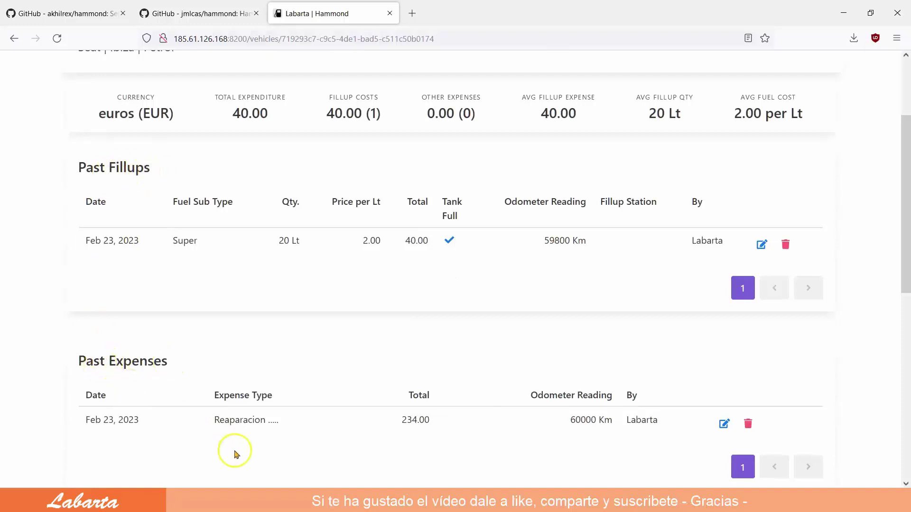
pyautogui.scroll(-2, 298, 451)
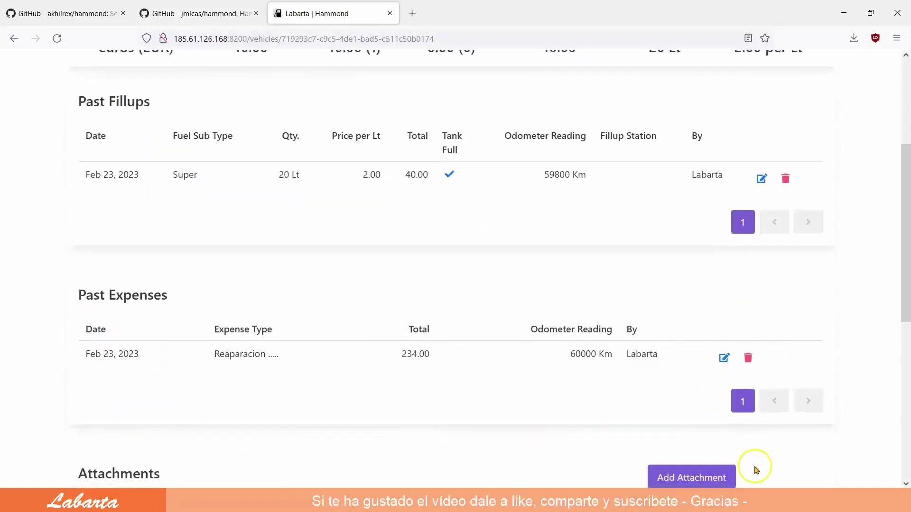
pyautogui.scroll(-1, 744, 465)
pyautogui.scroll(-2, 721, 461)
pyautogui.scroll(-4, 251, 380)
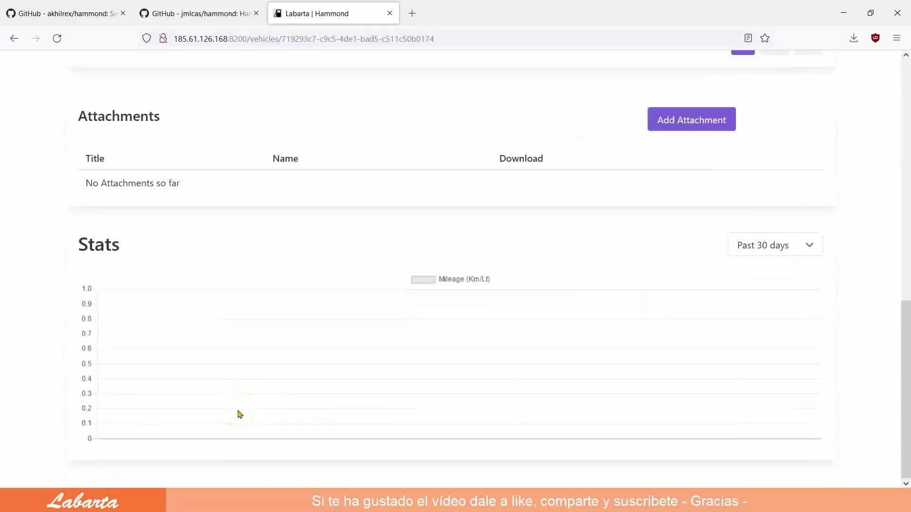
pyautogui.scroll(11, 240, 414)
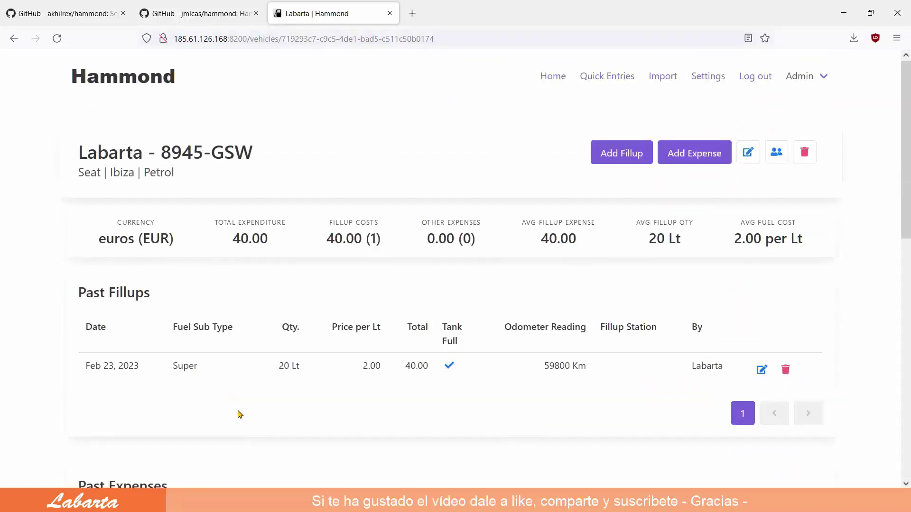
# - Return to the home page to check the overall expenditure stats, and log out of the account
pyautogui.click(554, 76)
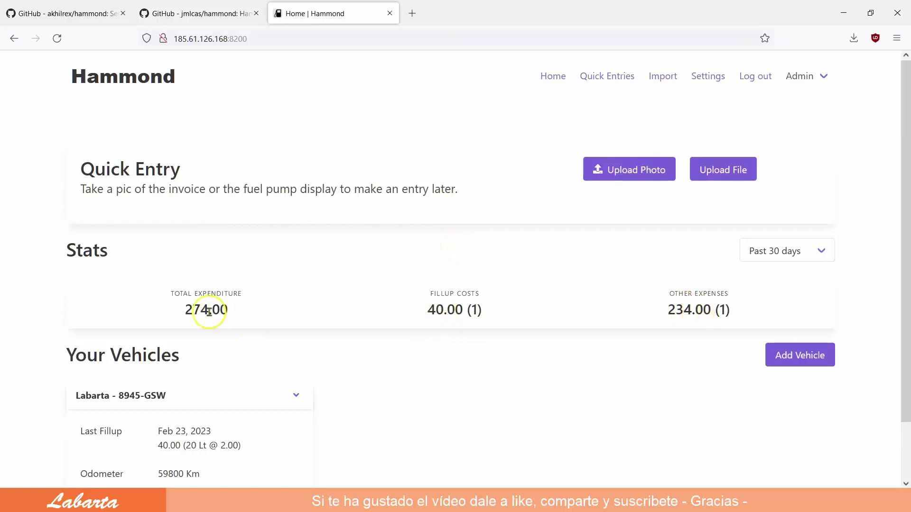
pyautogui.click(753, 77)
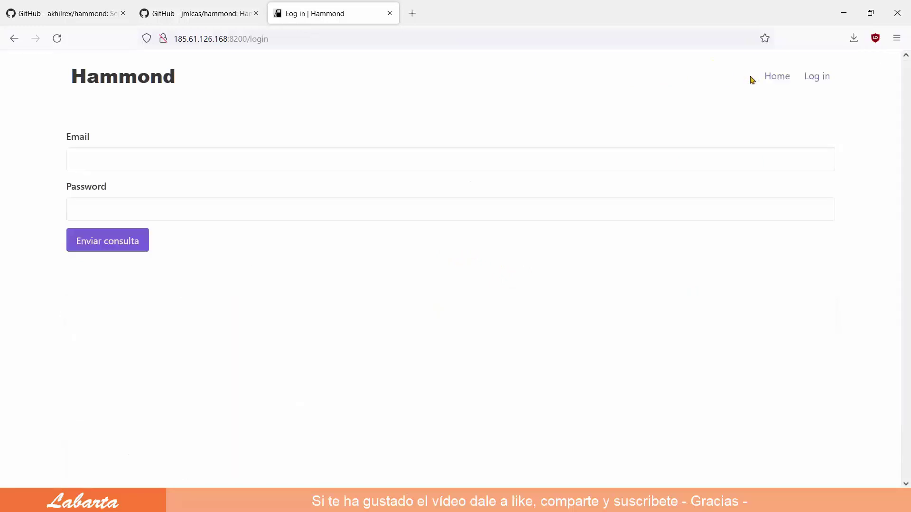